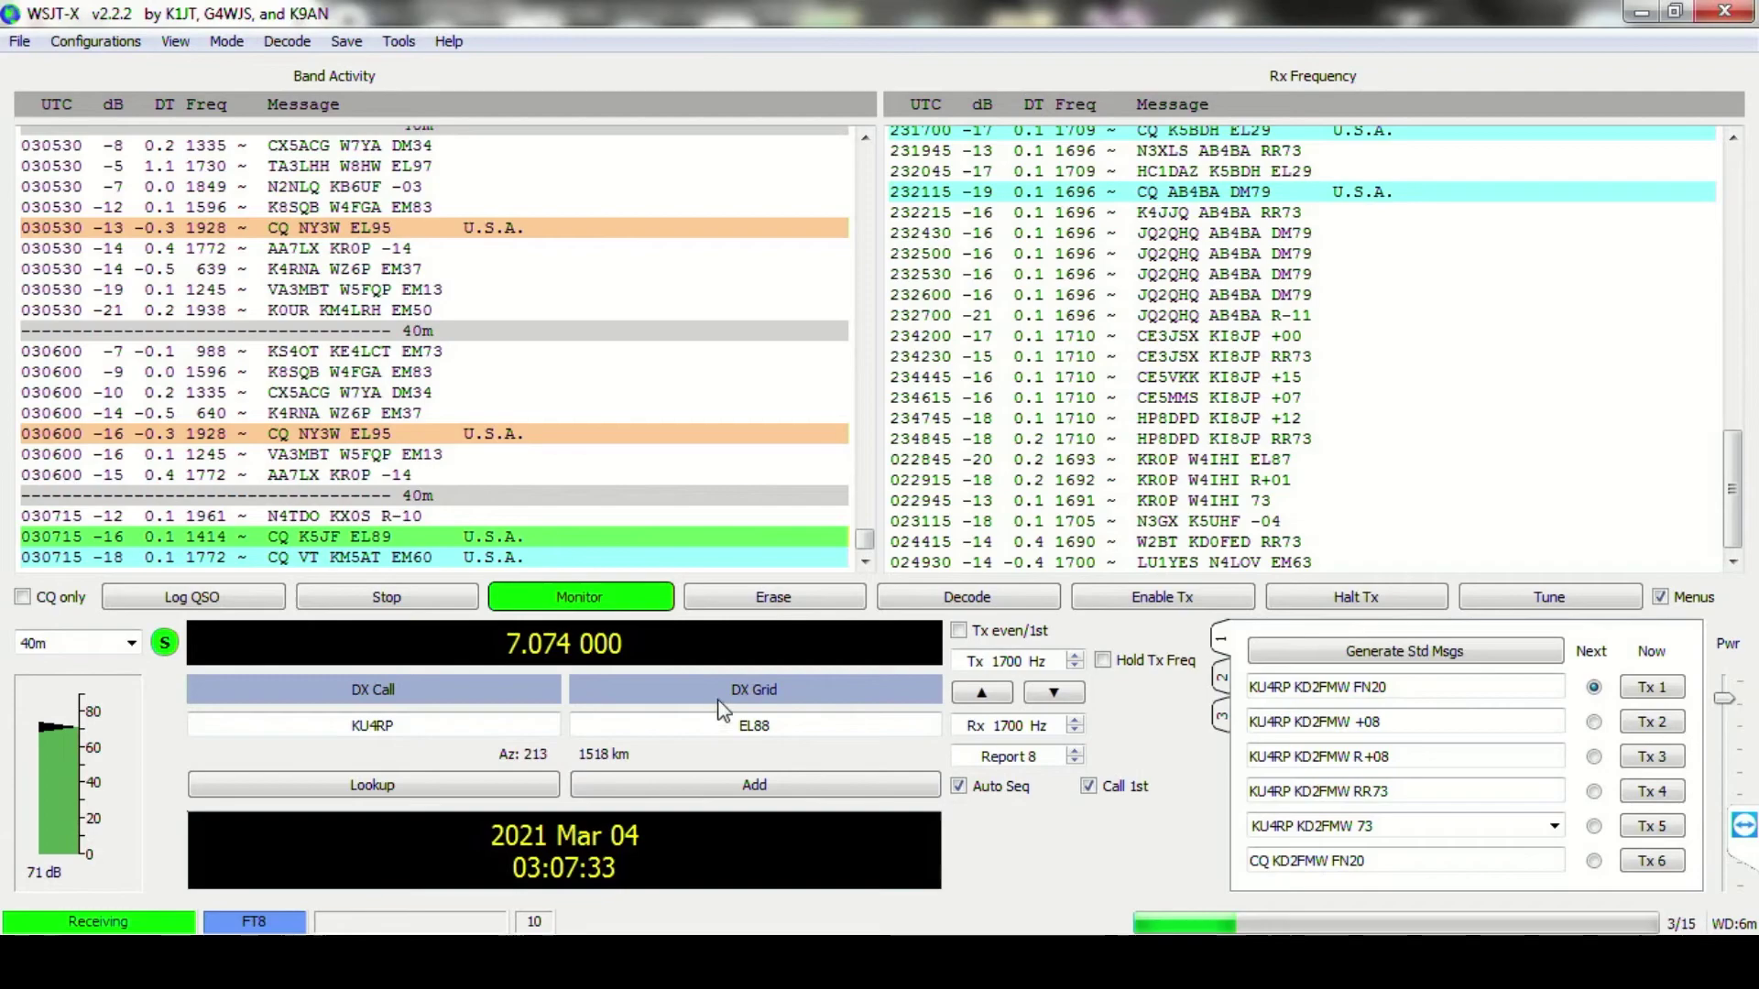
Step: Configure the reporting settings to broadcast logged contacts as ADIF to secondary UDP server 3.22.55.64 on port 2238, and apply them
left_click(19, 42)
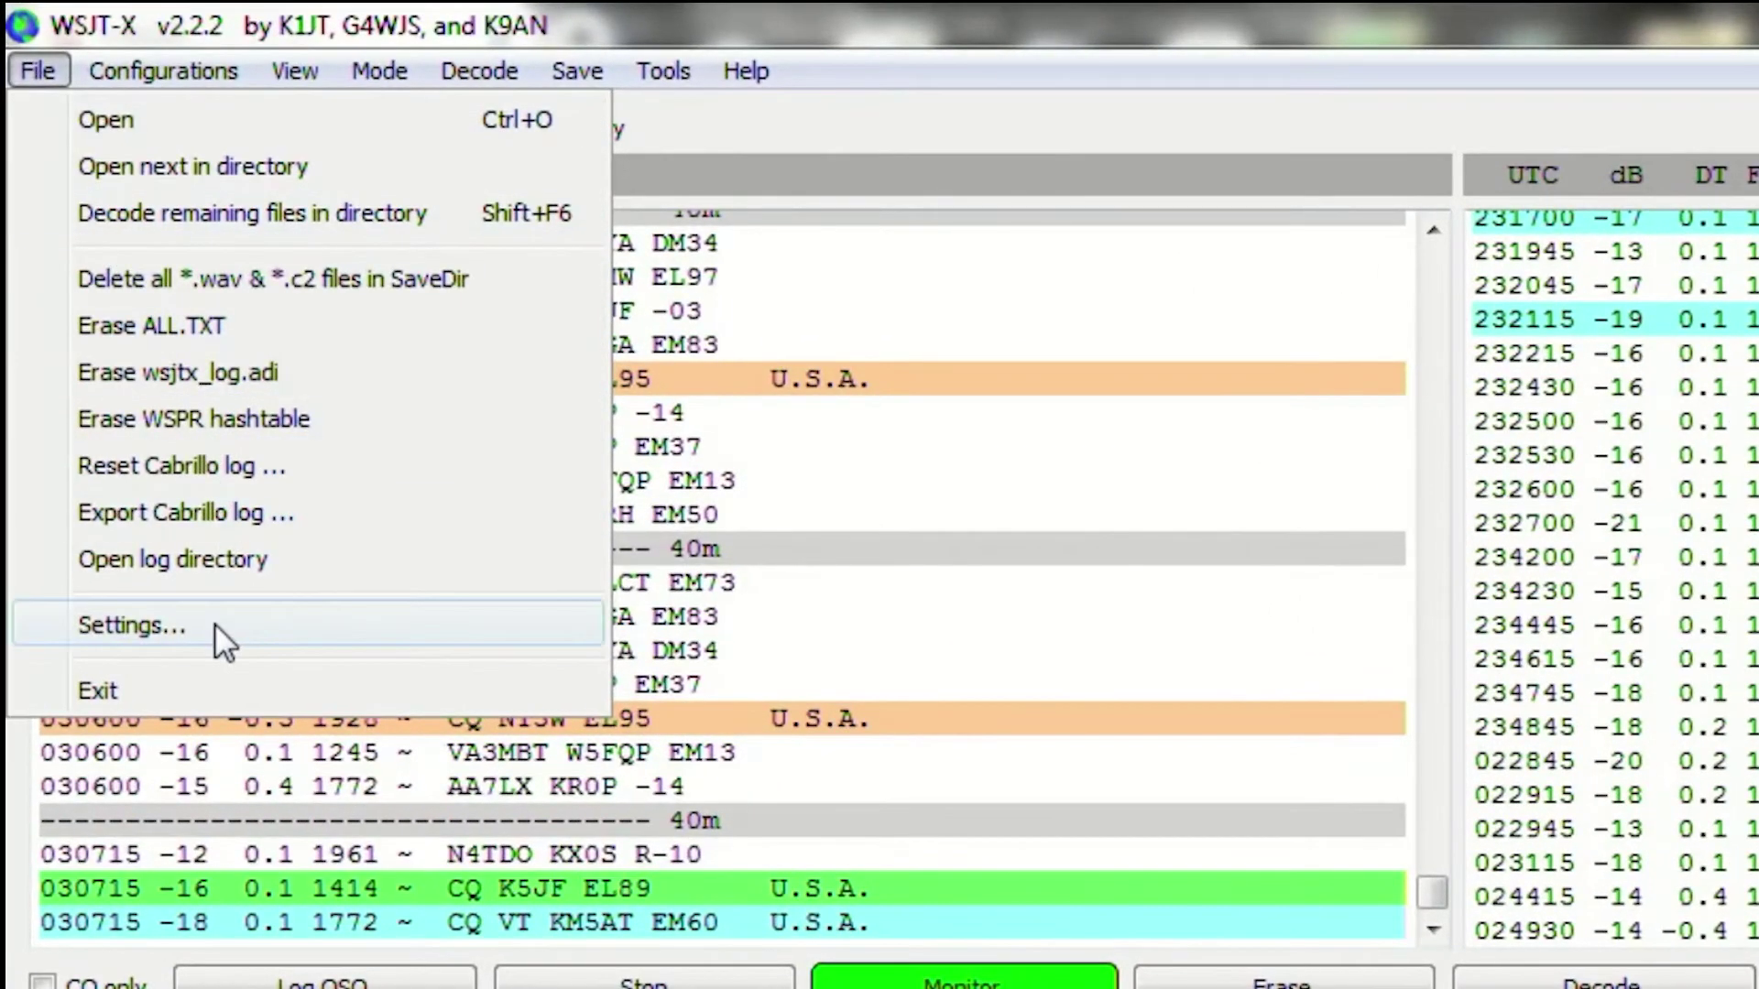
left_click(216, 627)
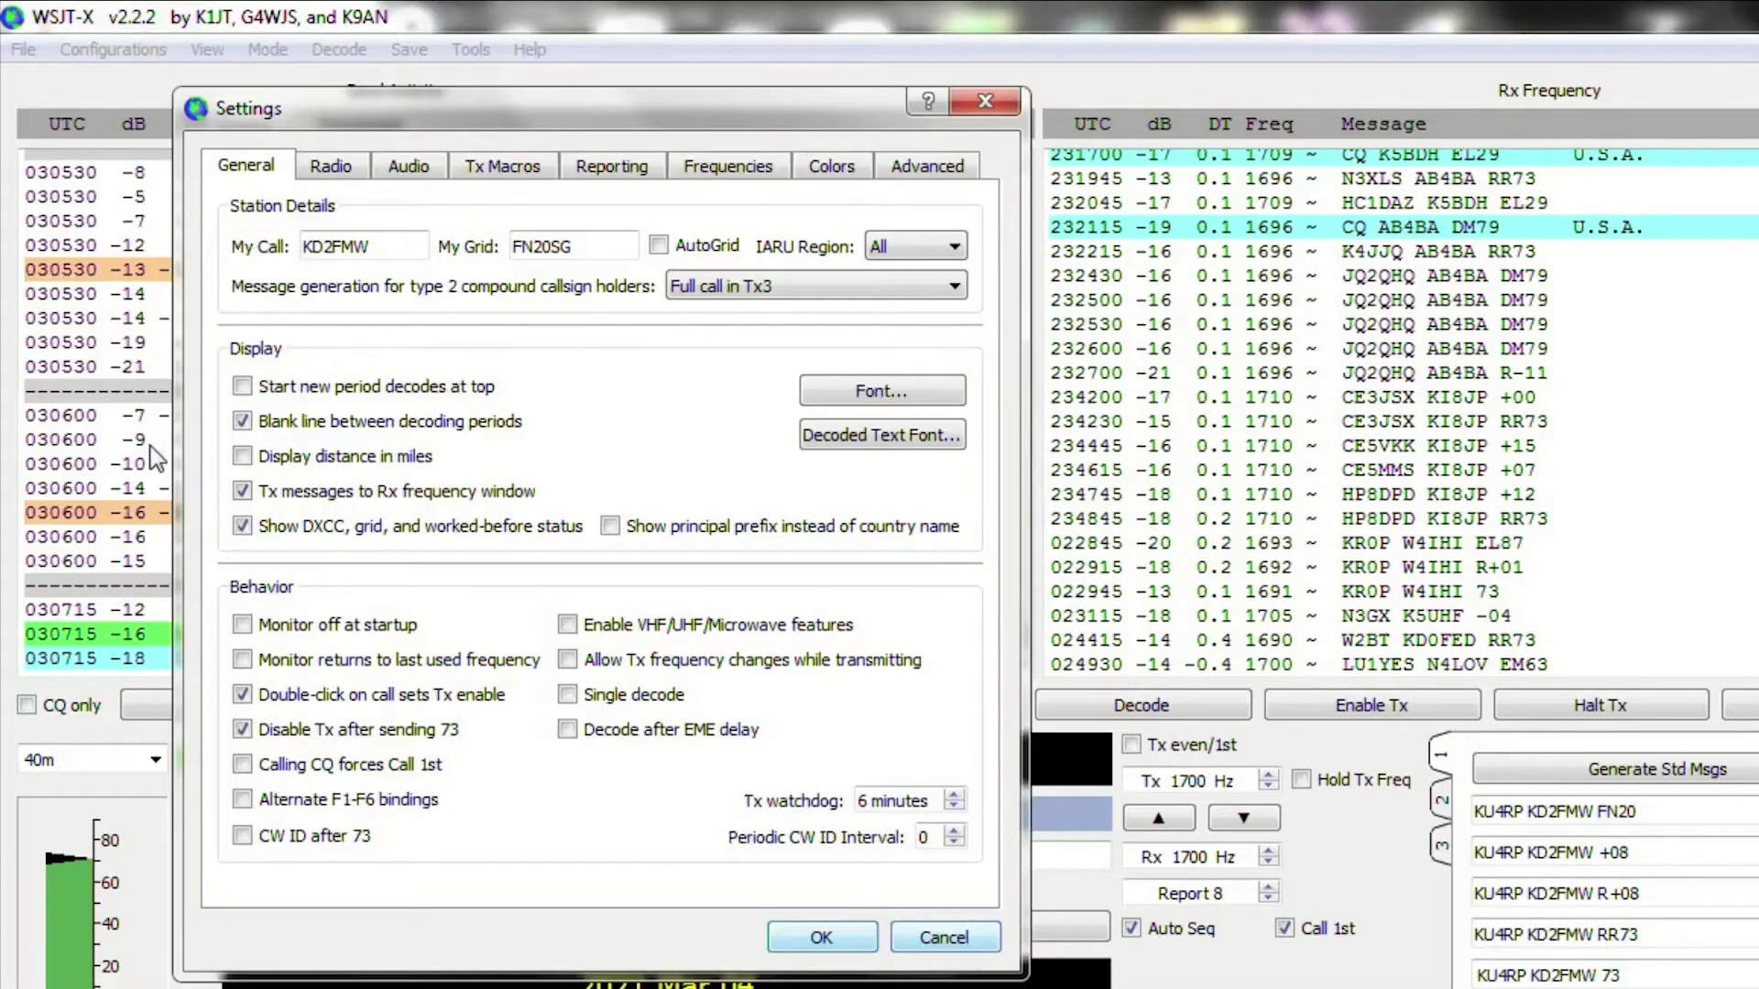
left_click(637, 174)
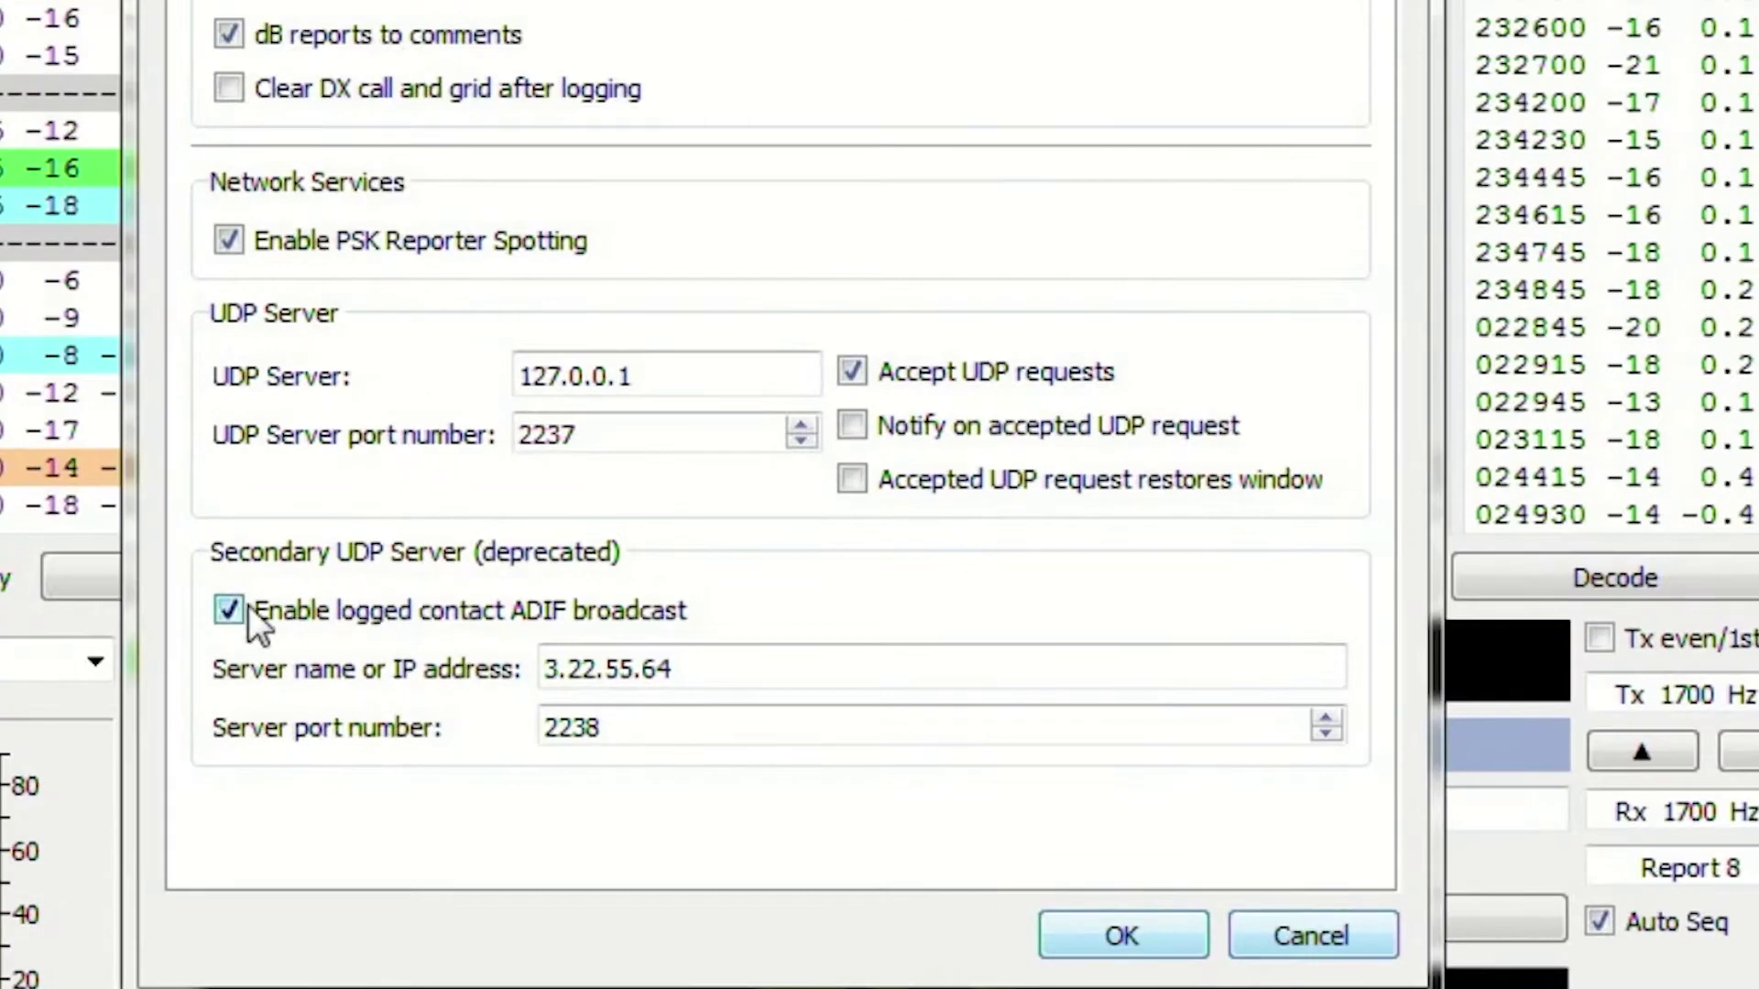
left_click(719, 667)
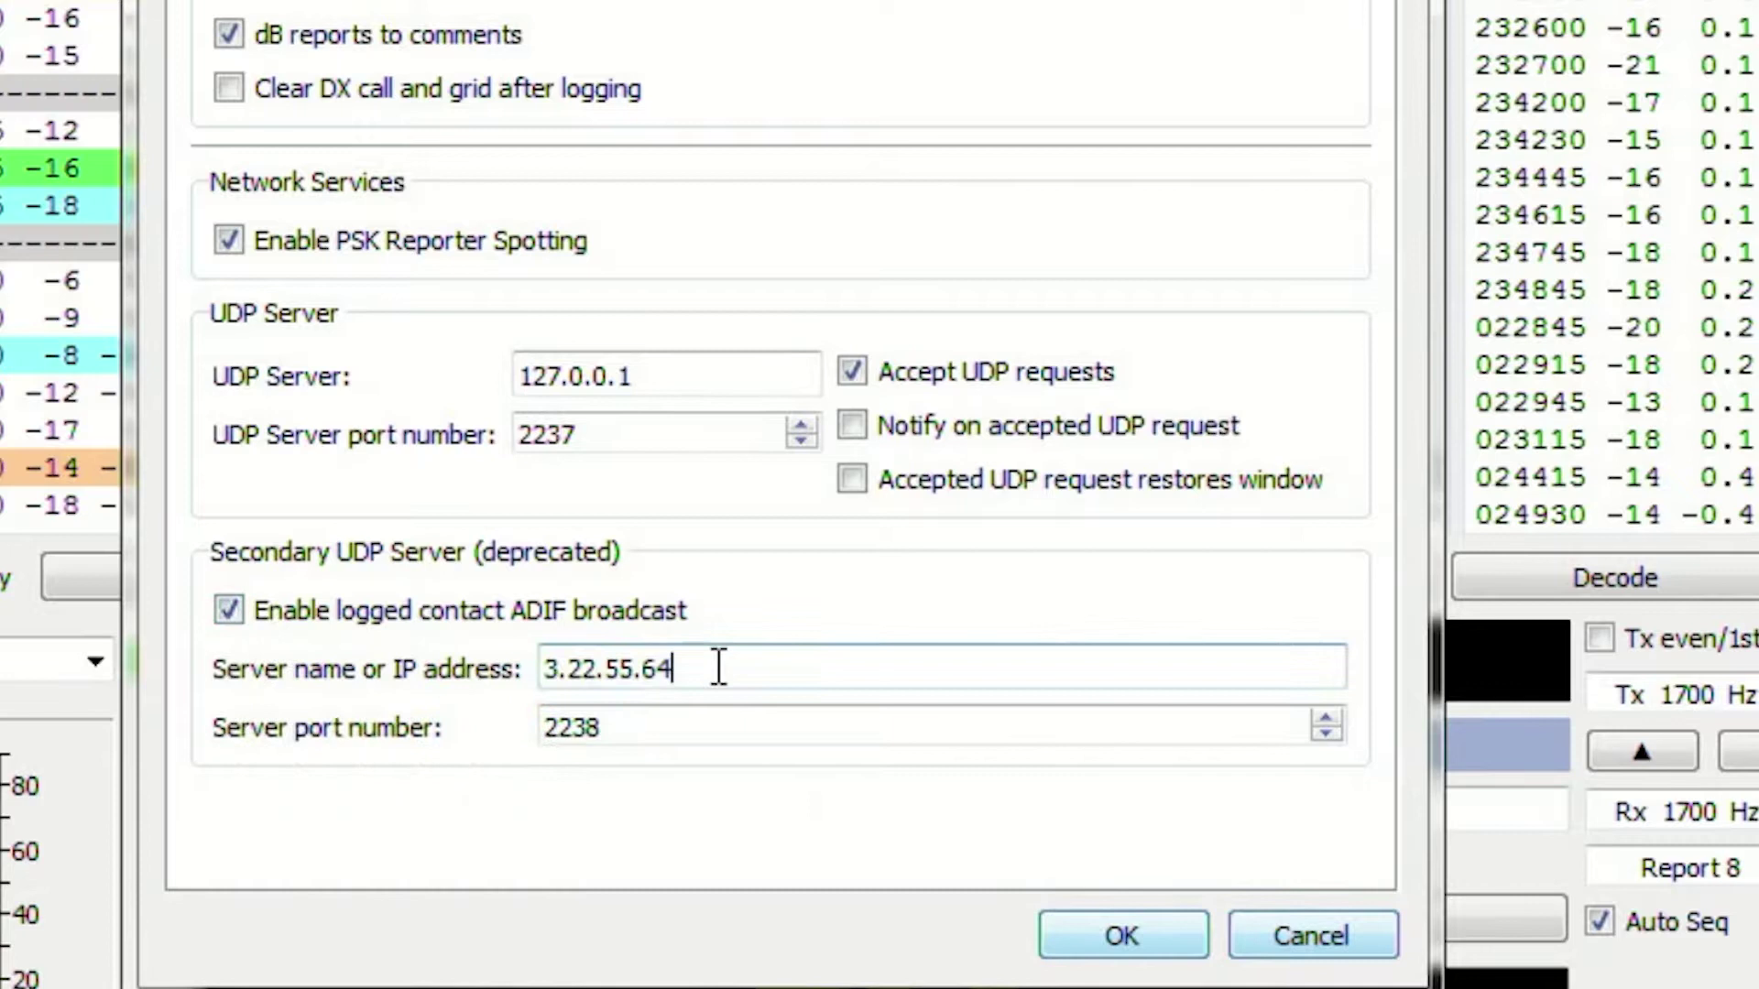
left_click_drag(719, 667, 466, 662)
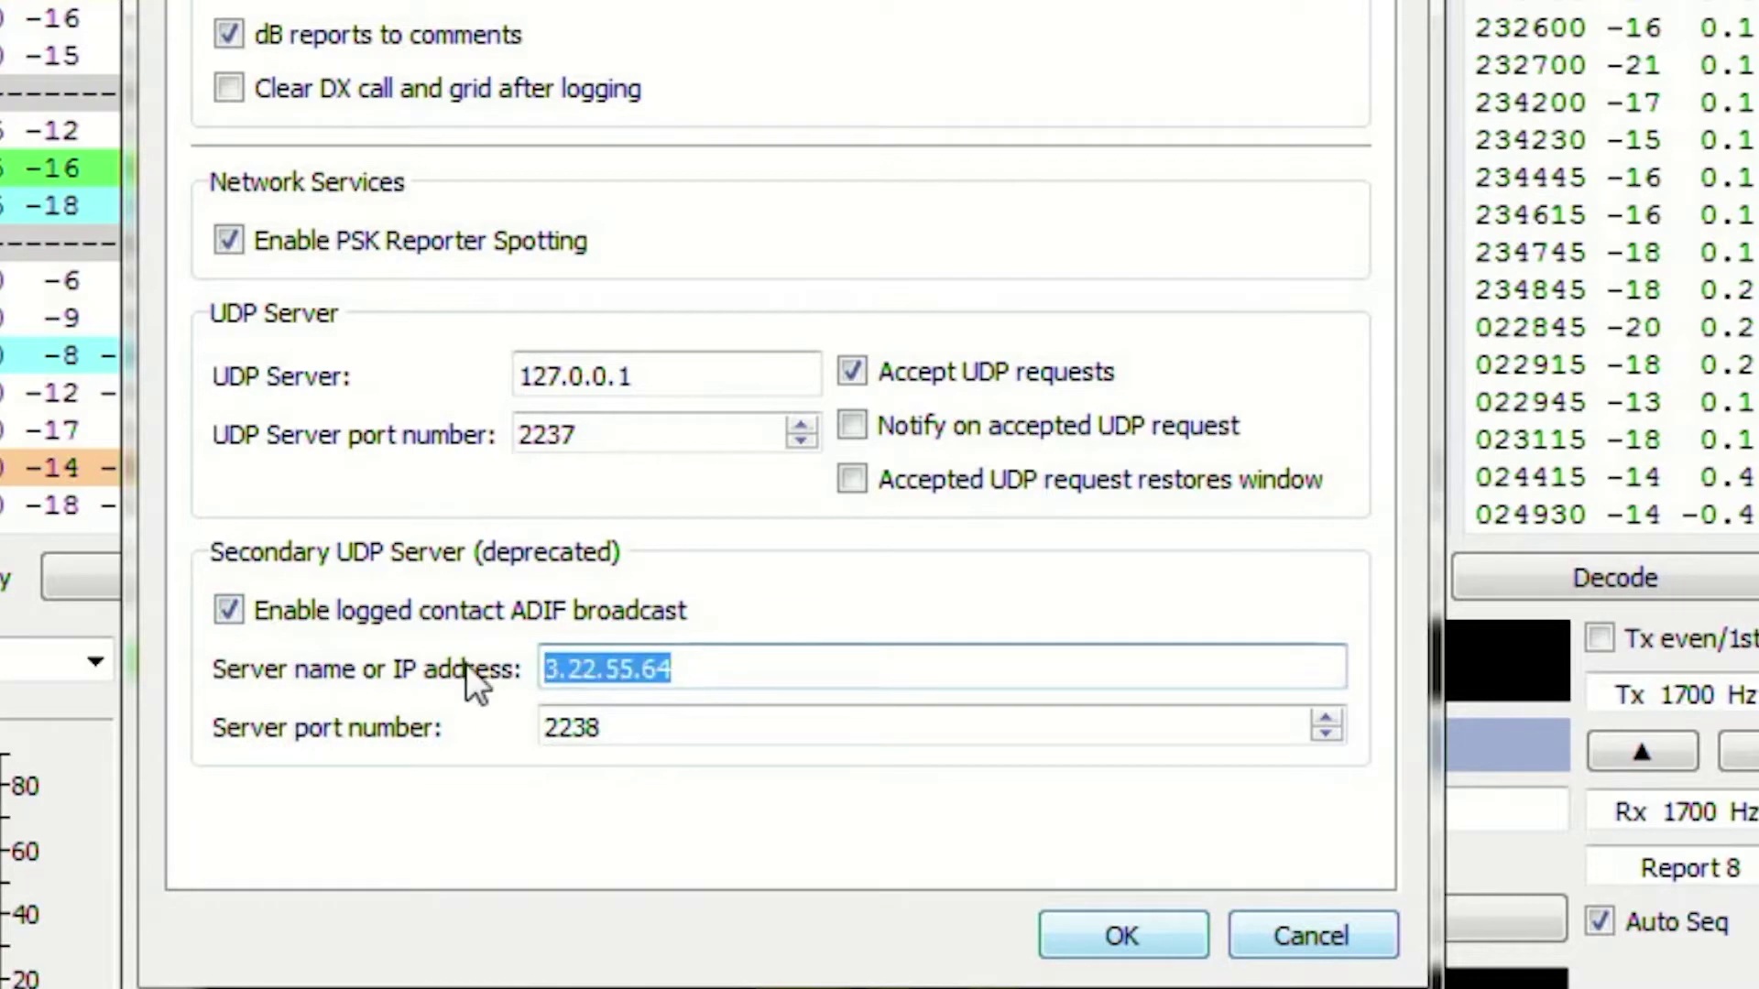
left_click(656, 732)
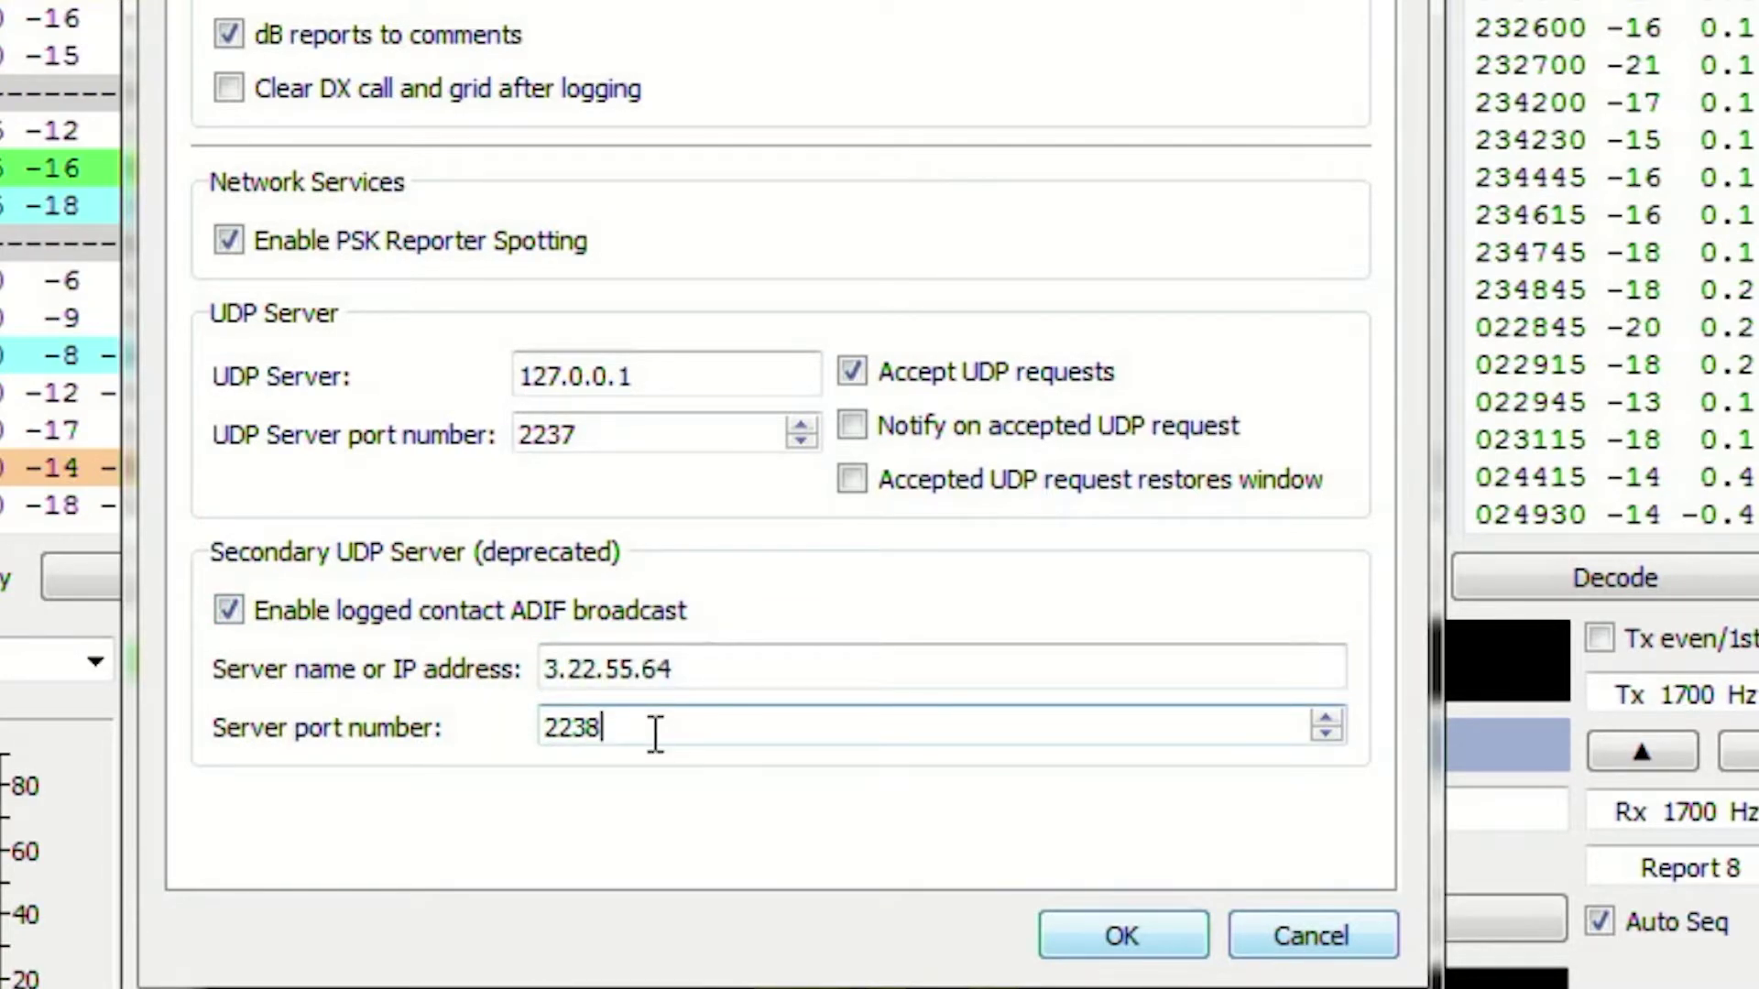
left_click_drag(656, 732, 298, 728)
left_click(736, 730)
left_click(1145, 950)
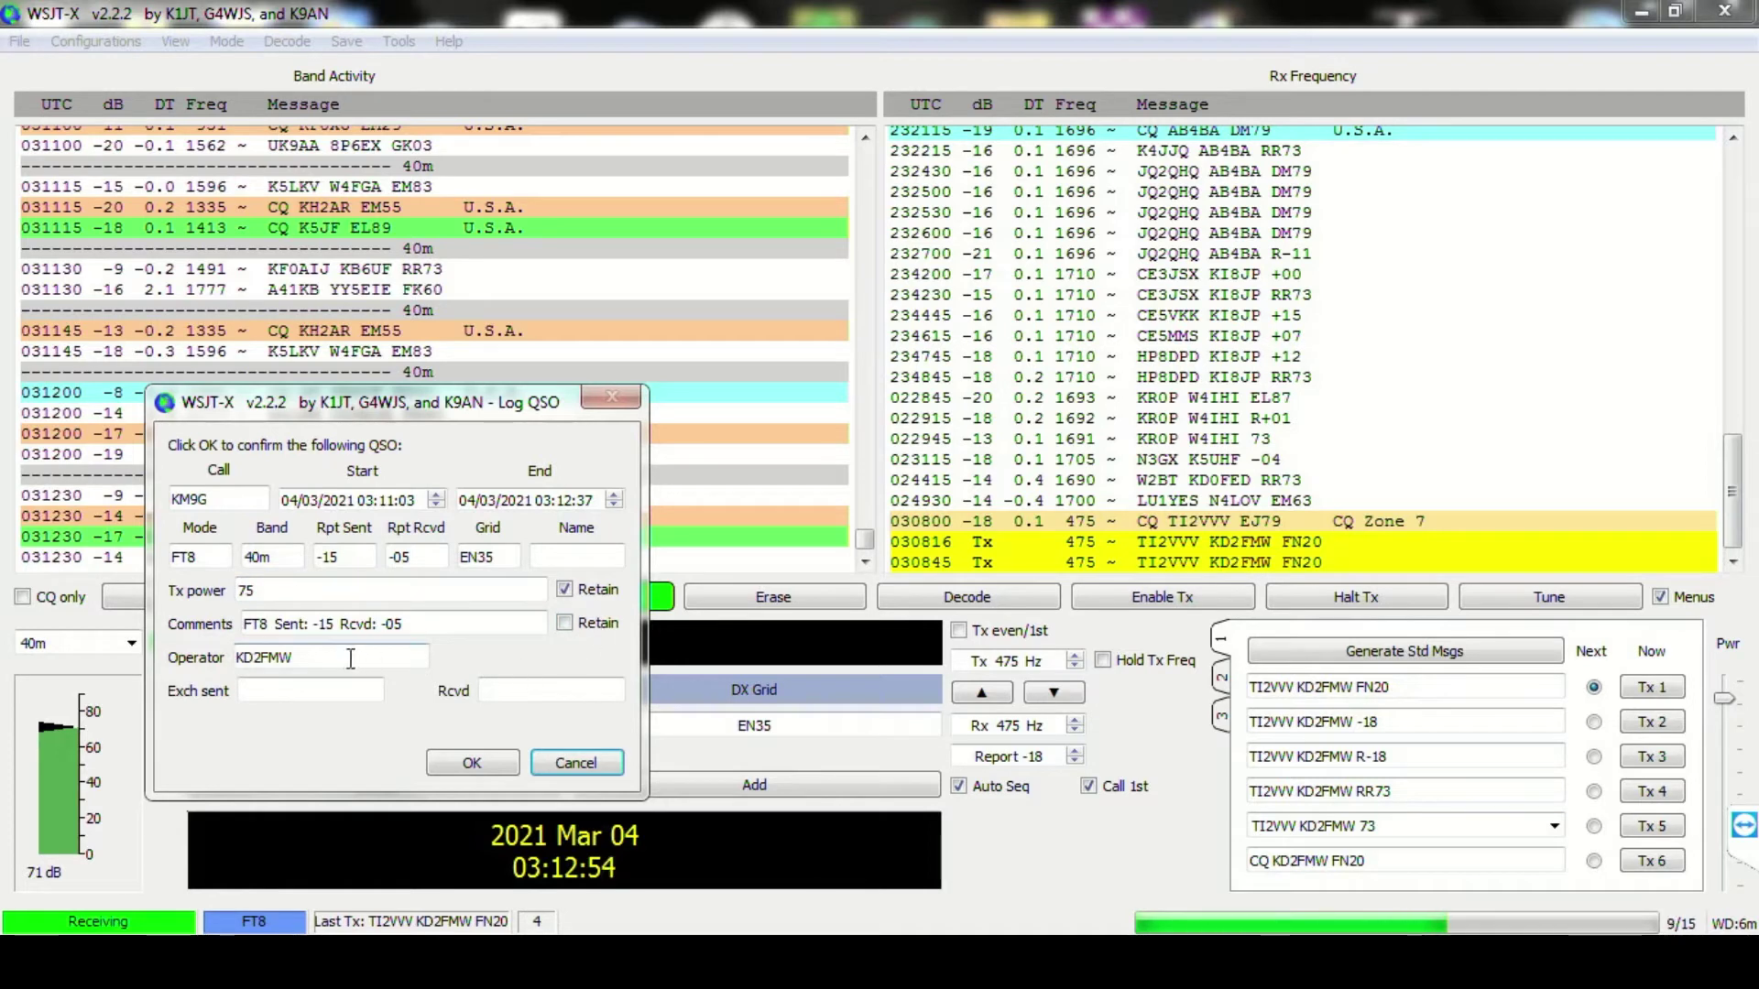
Step: Log the 40m FT8 contact and check its received and processed records on the FT8OFF verification page in Chrome
left_click(471, 764)
left_click(233, 961)
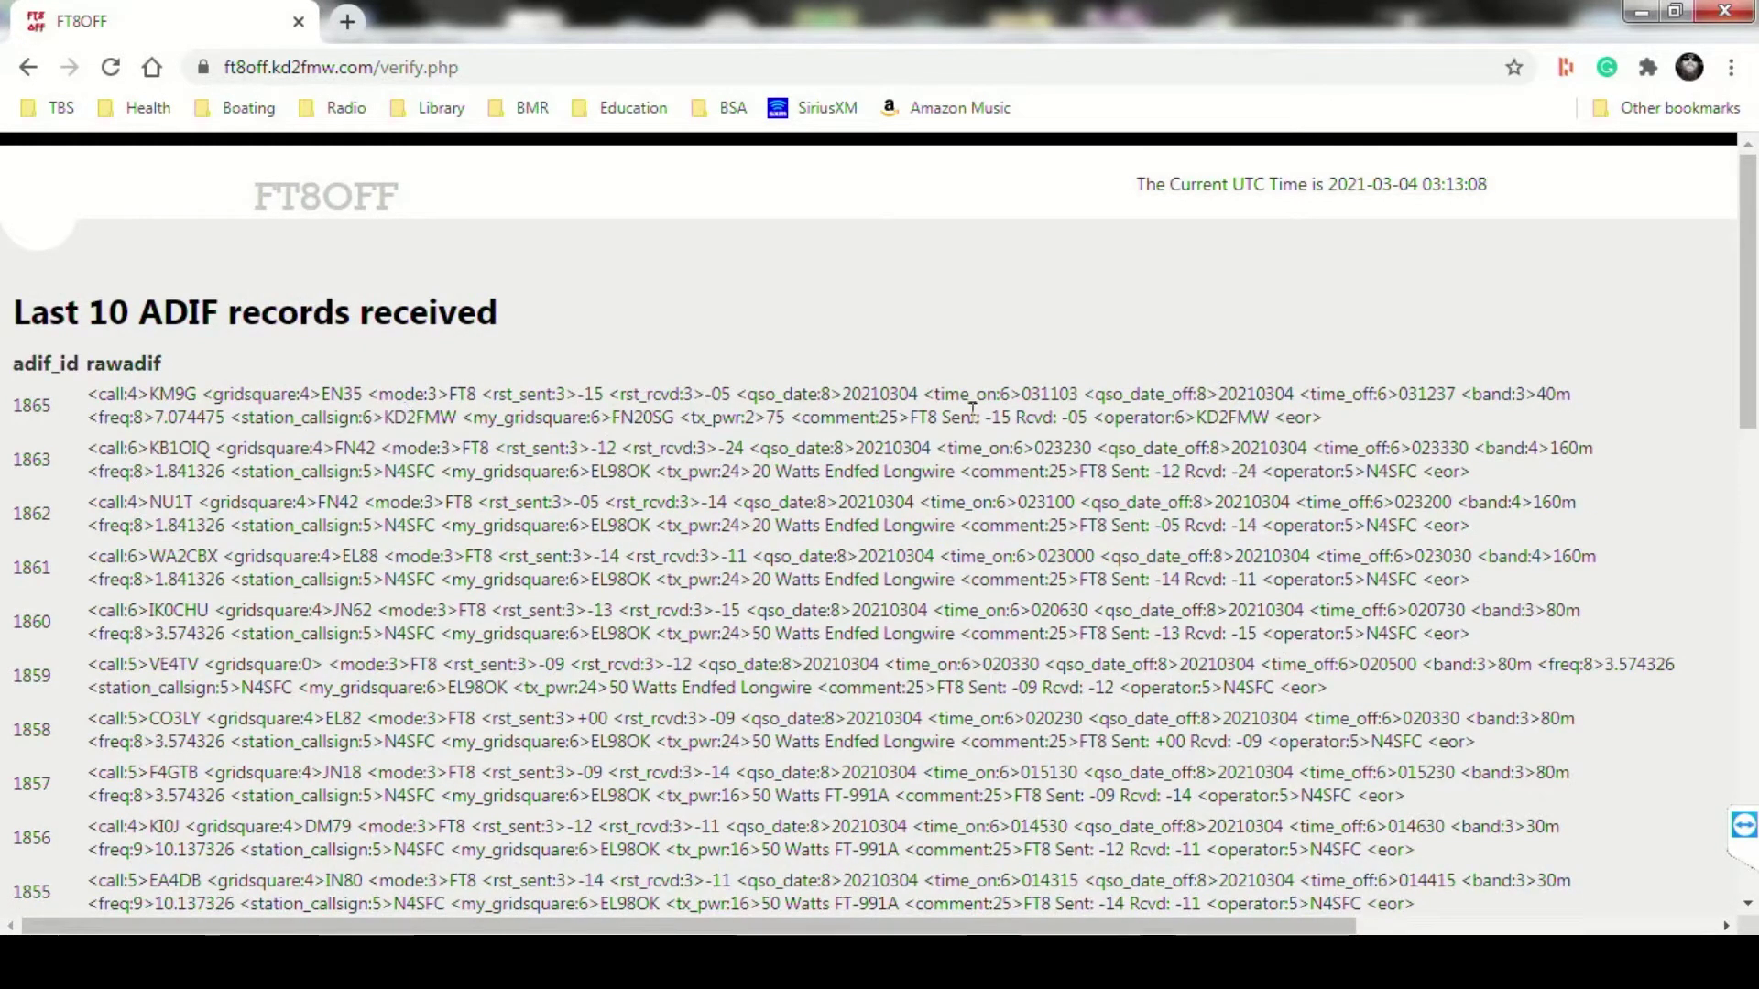
scroll(1623, 437, "down", 3)
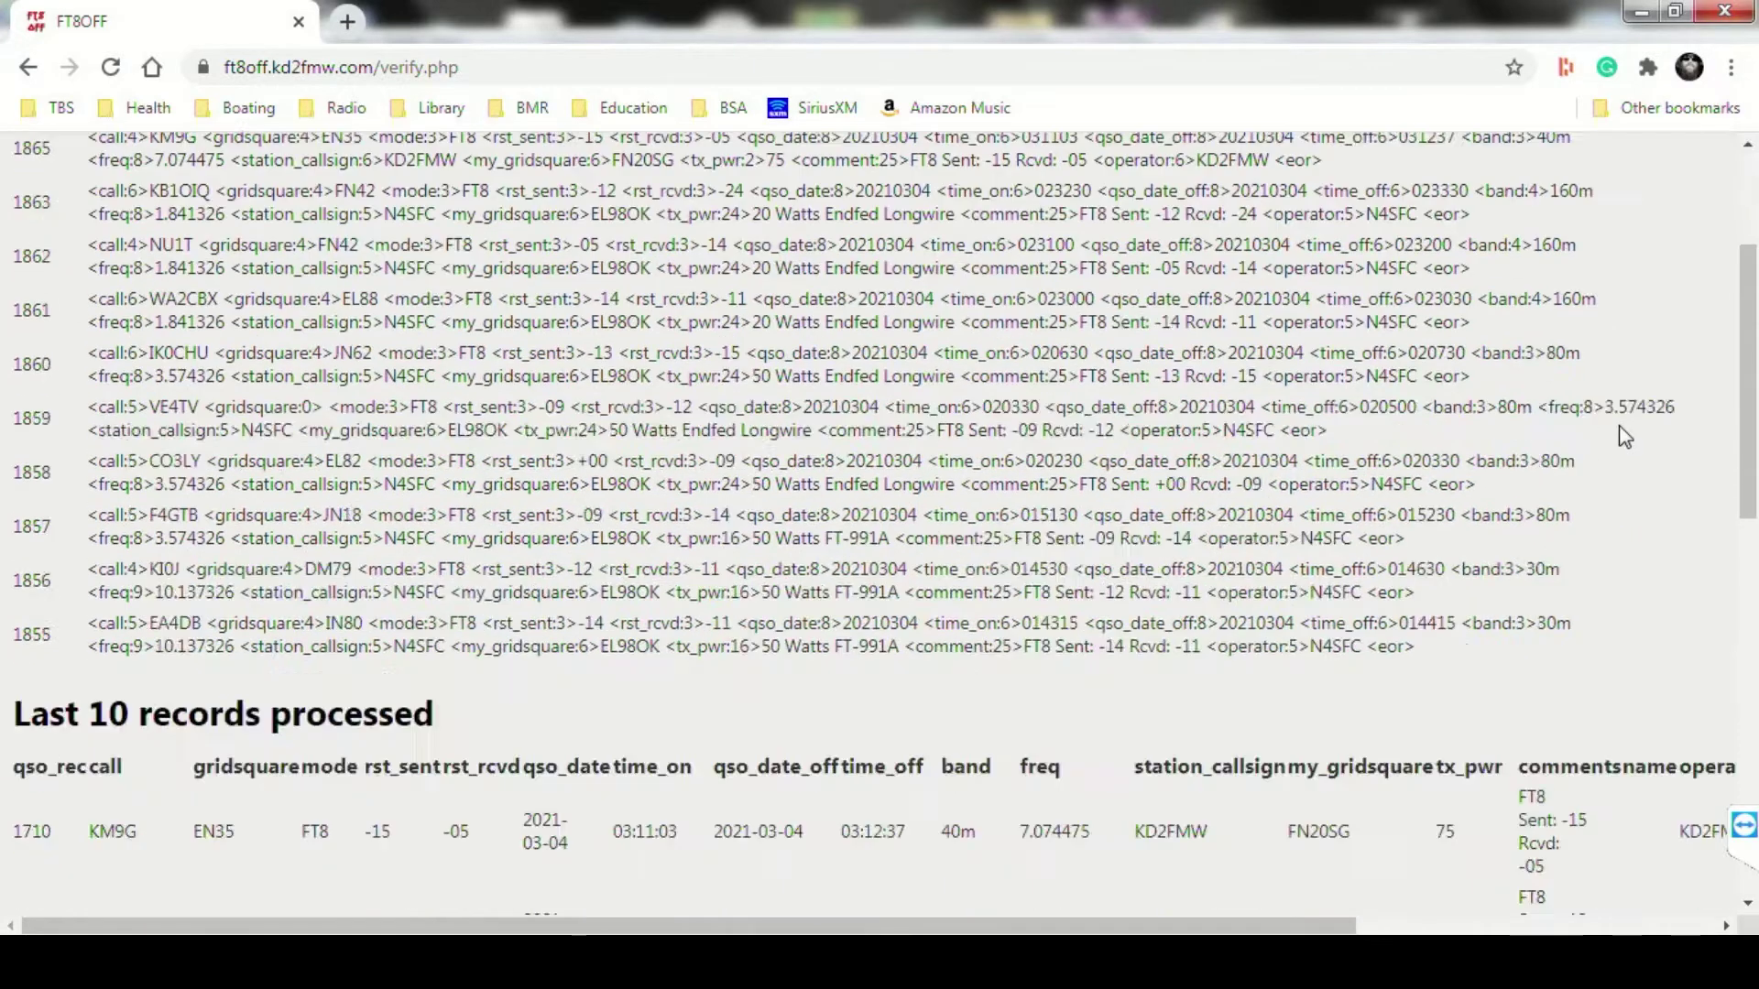
scroll(1623, 437, "down", 3)
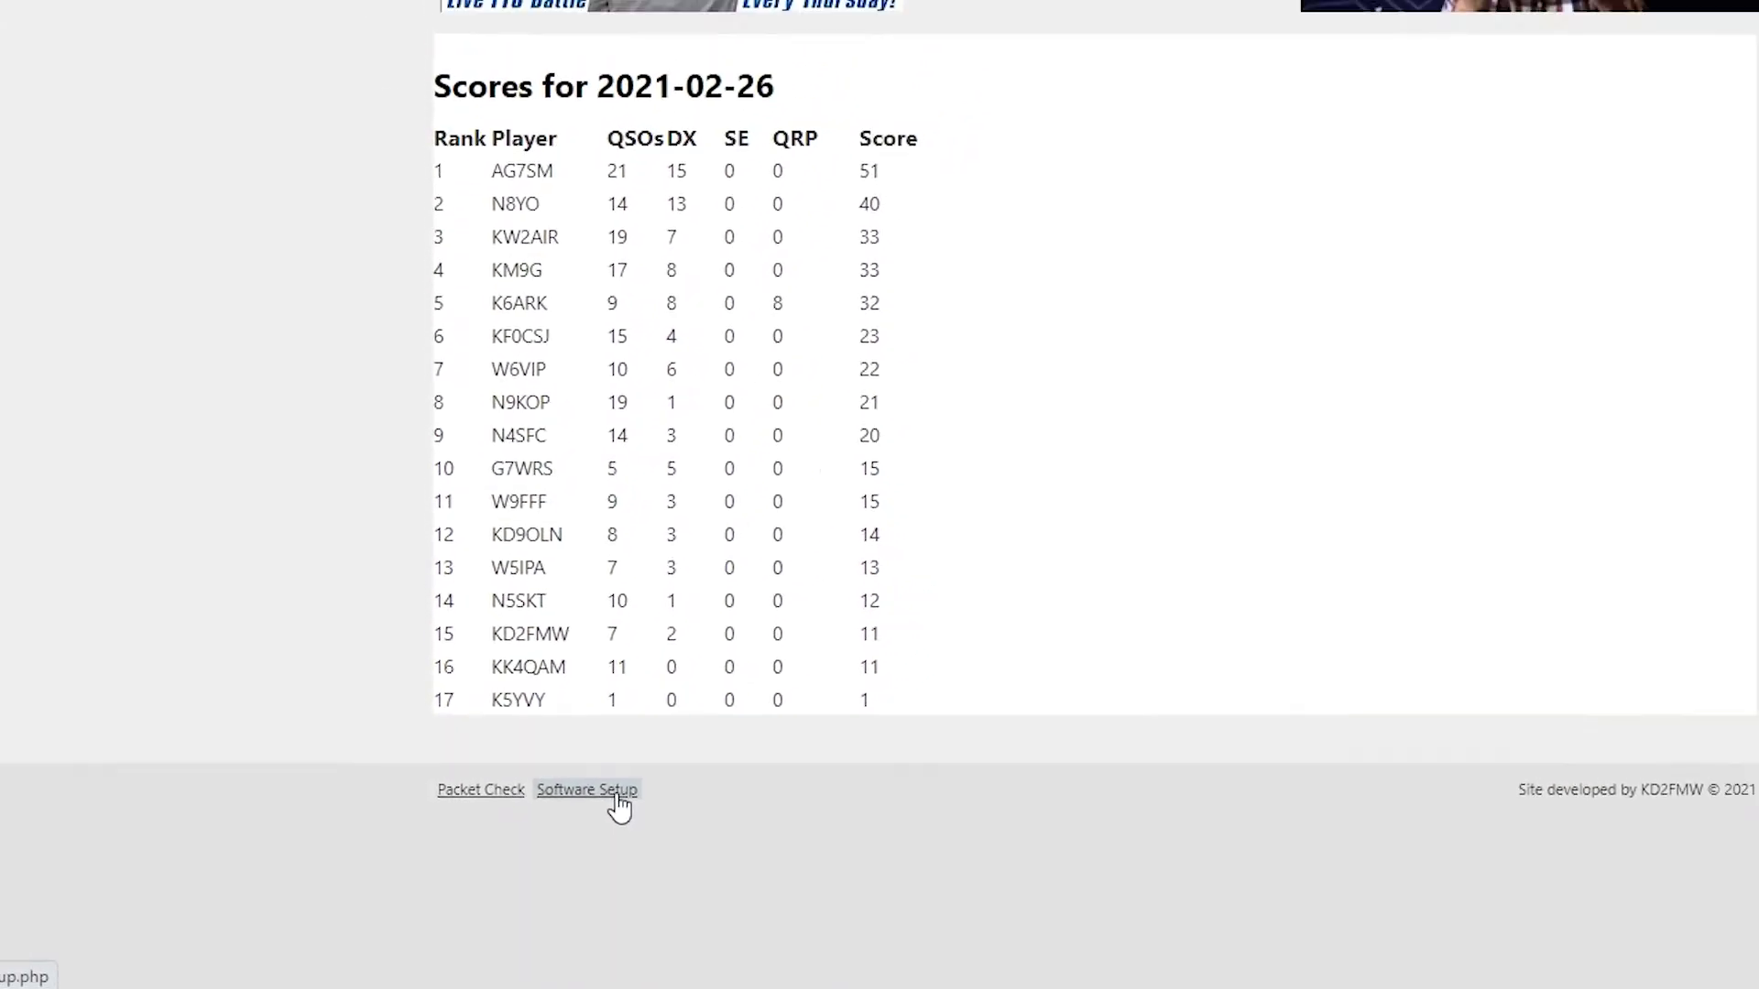
Step: Open the FT8OFF Software Setup guide at its JTDX section
left_click(583, 829)
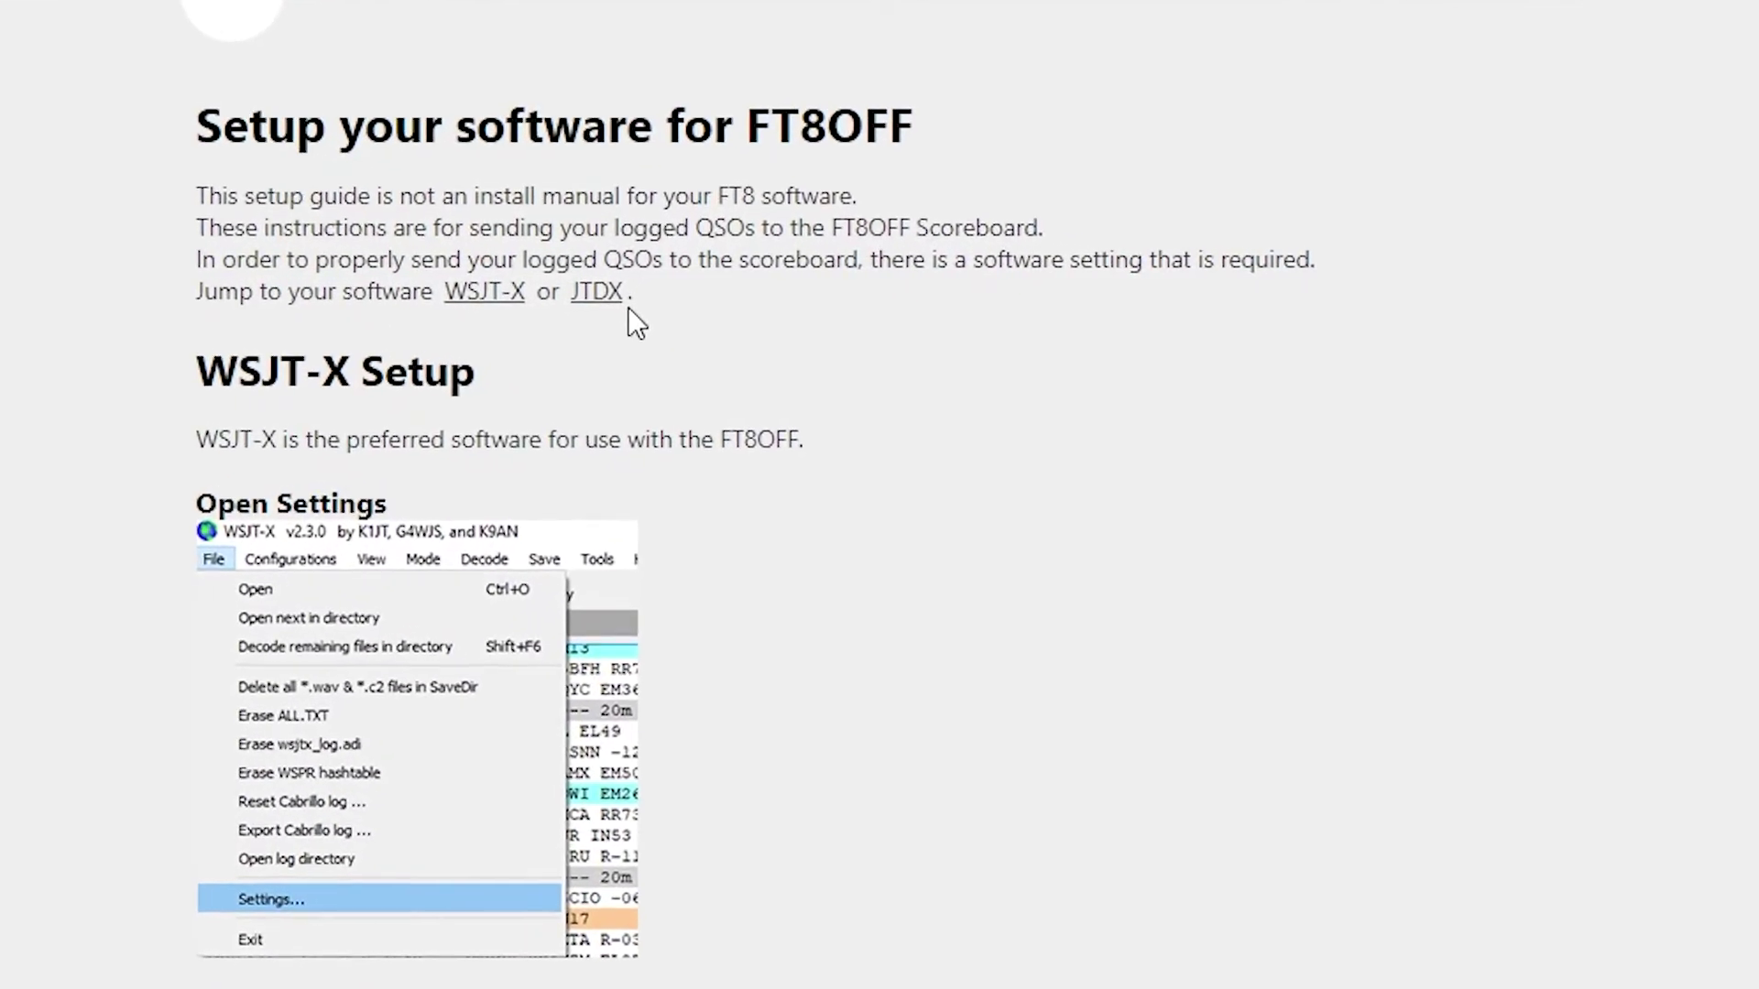
left_click(597, 302)
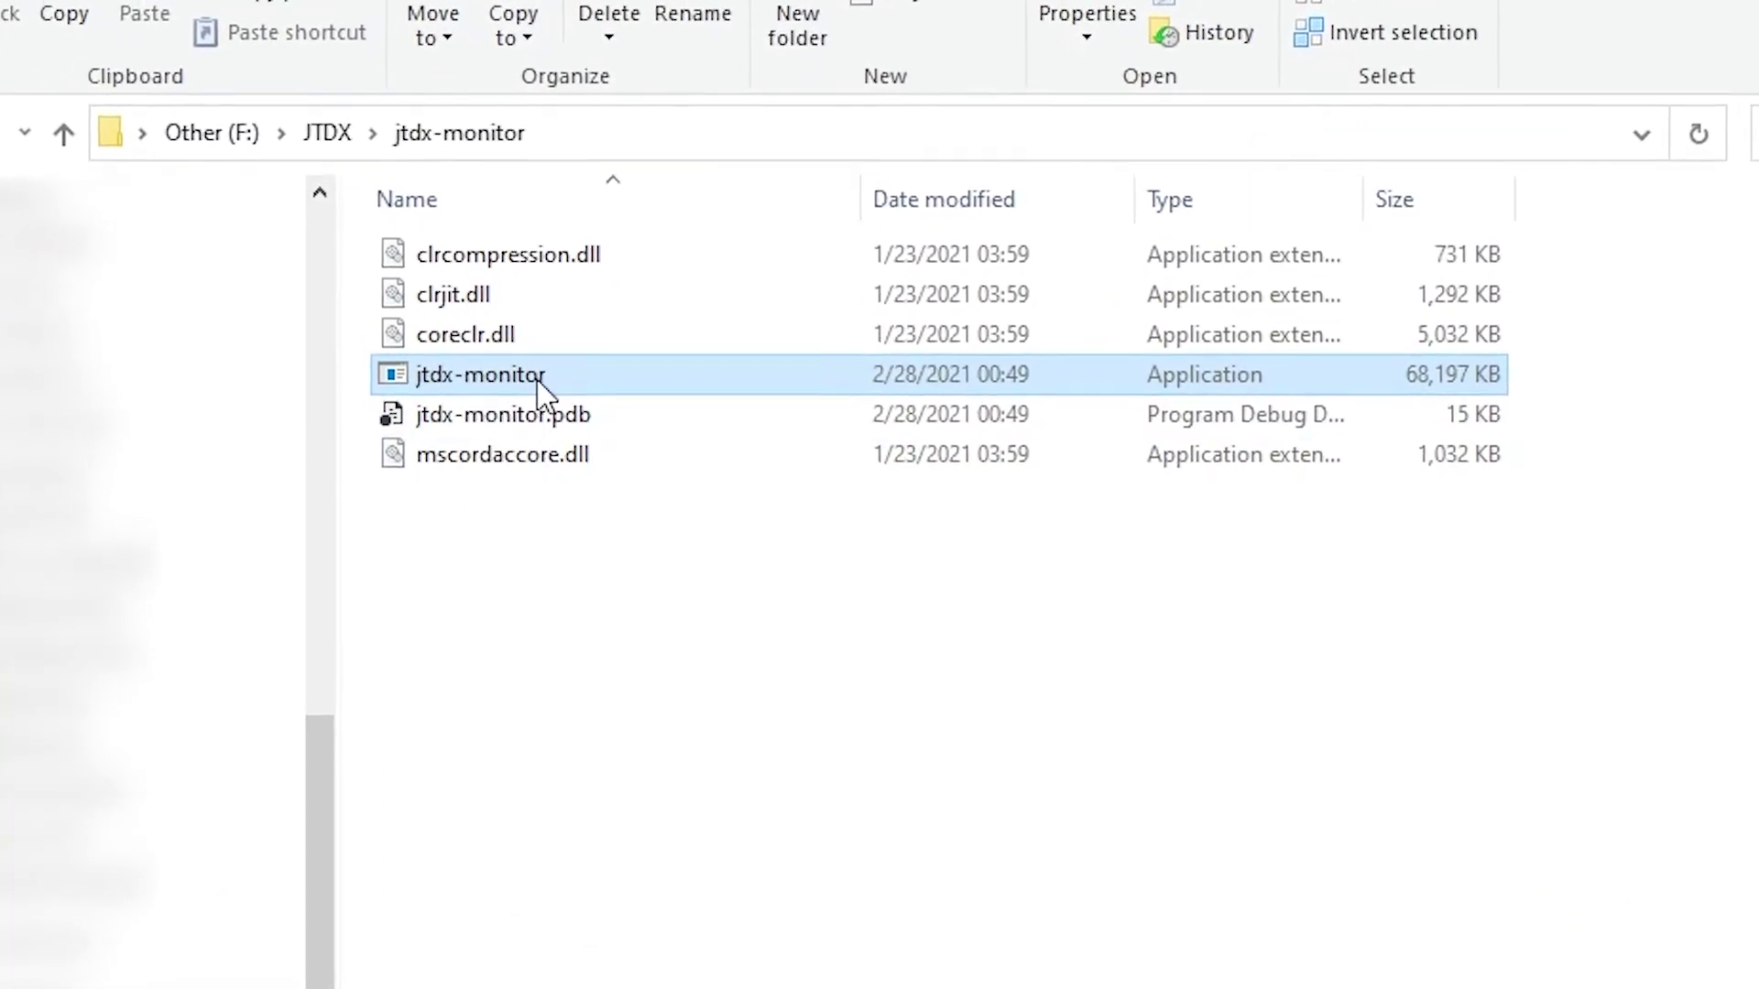
Step: Run jtdx-monitor from the JTDX folder, entering the station callsign and gridsquare fn20sg and leaving the operator callsign blank
mouse_move(546, 368)
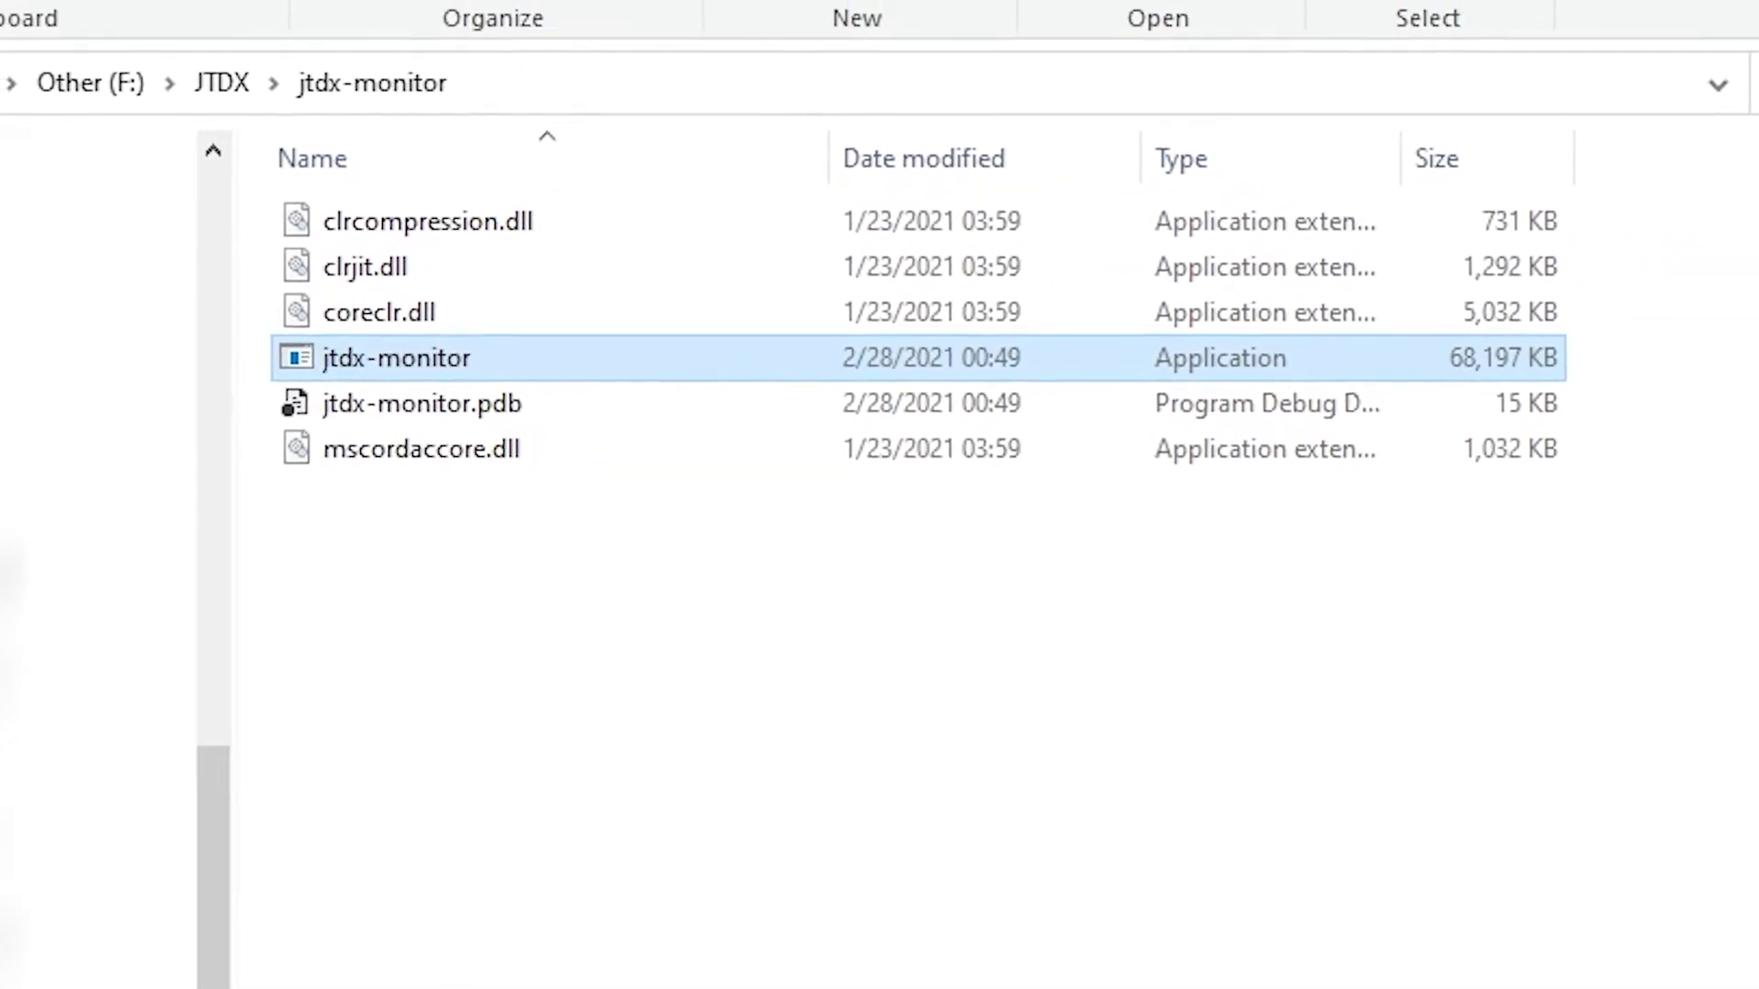
key("Return")
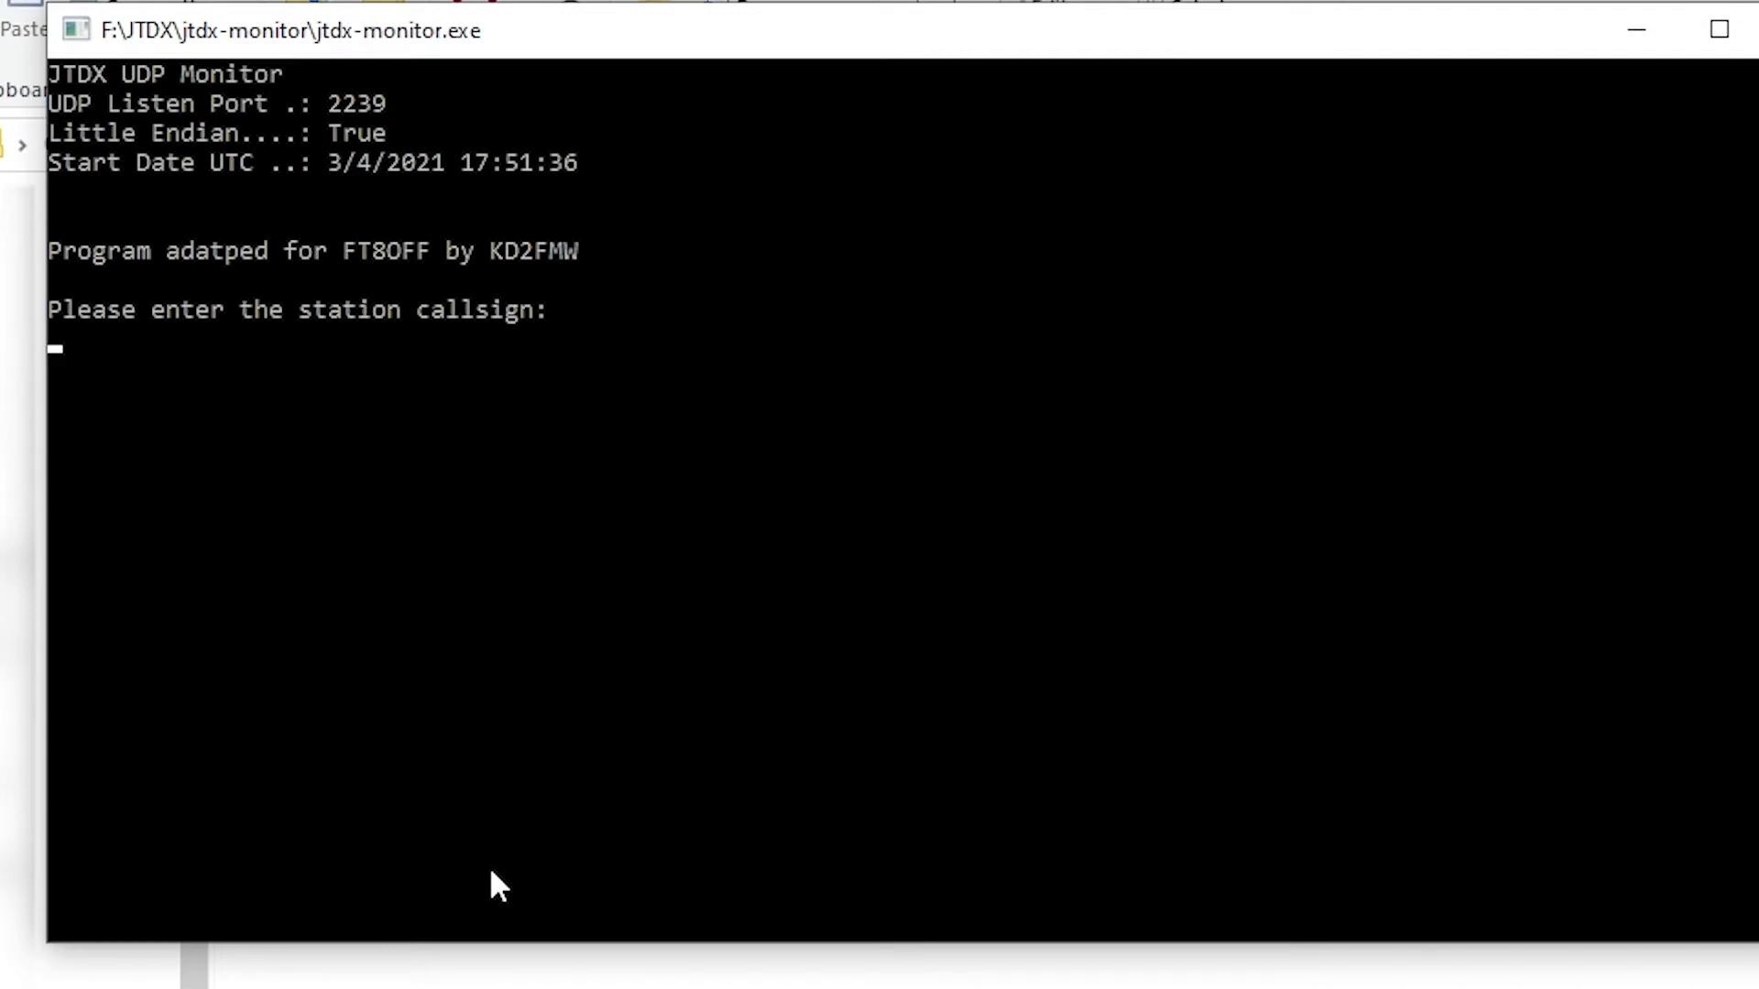
type("kd2fmw")
key("Return")
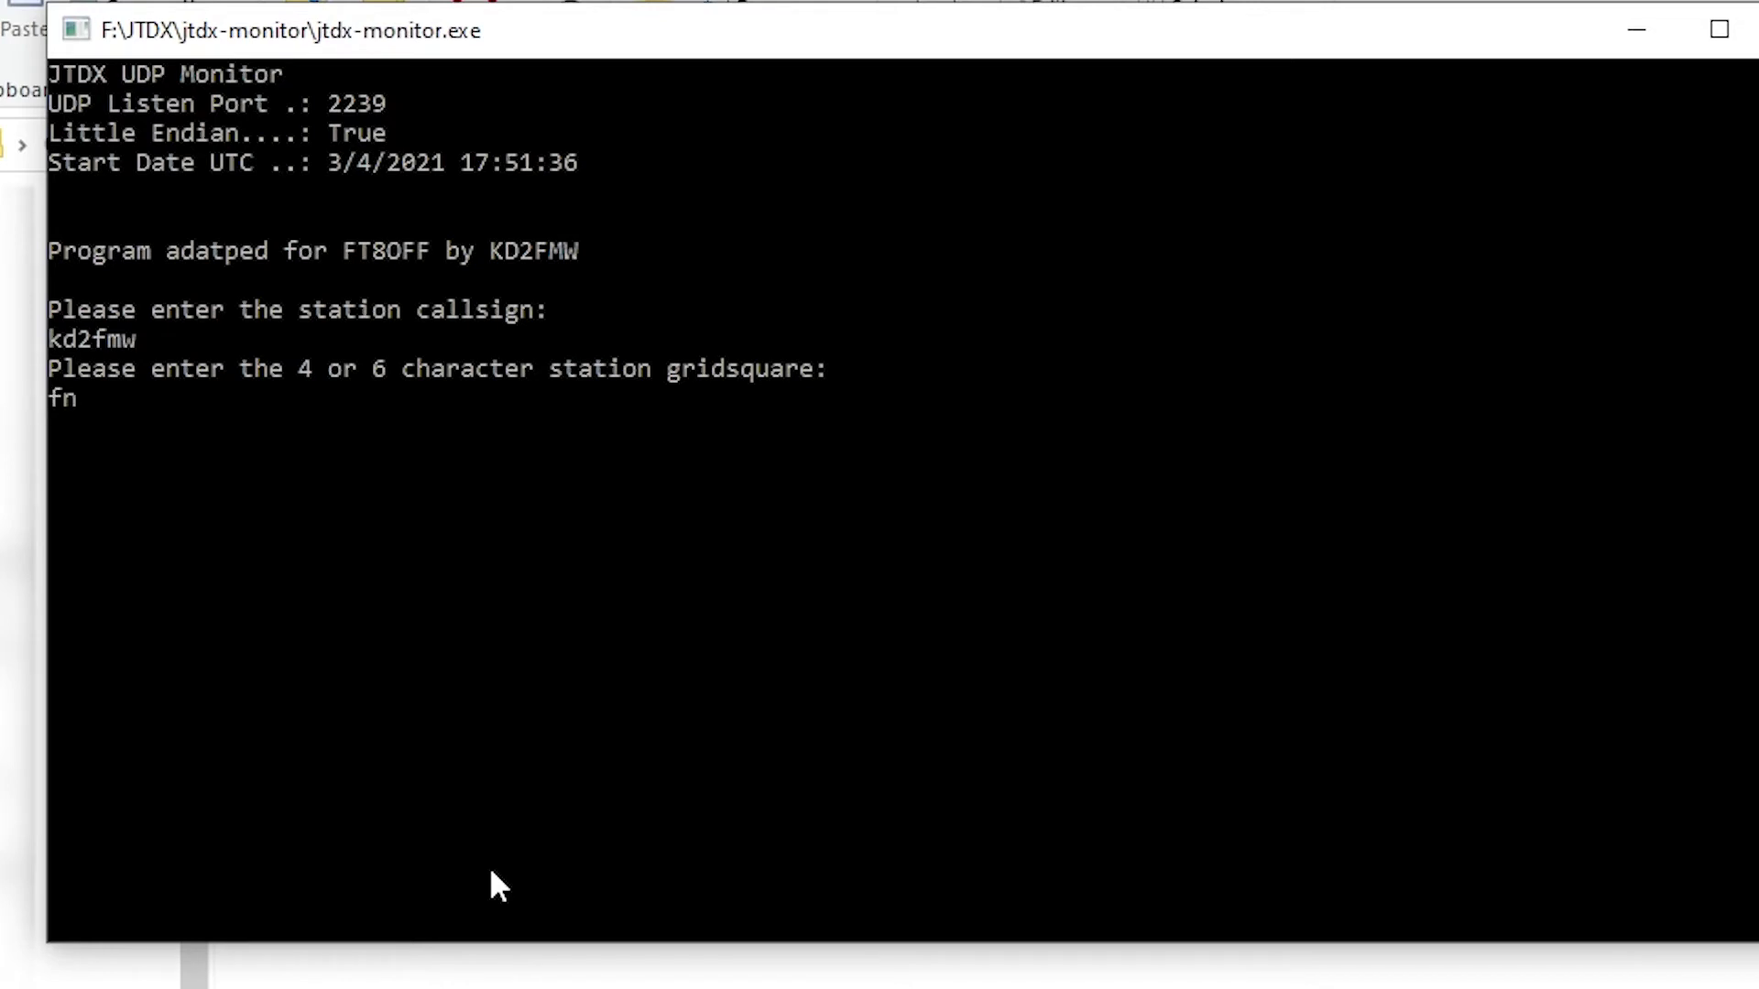
type("20sg")
key("Return")
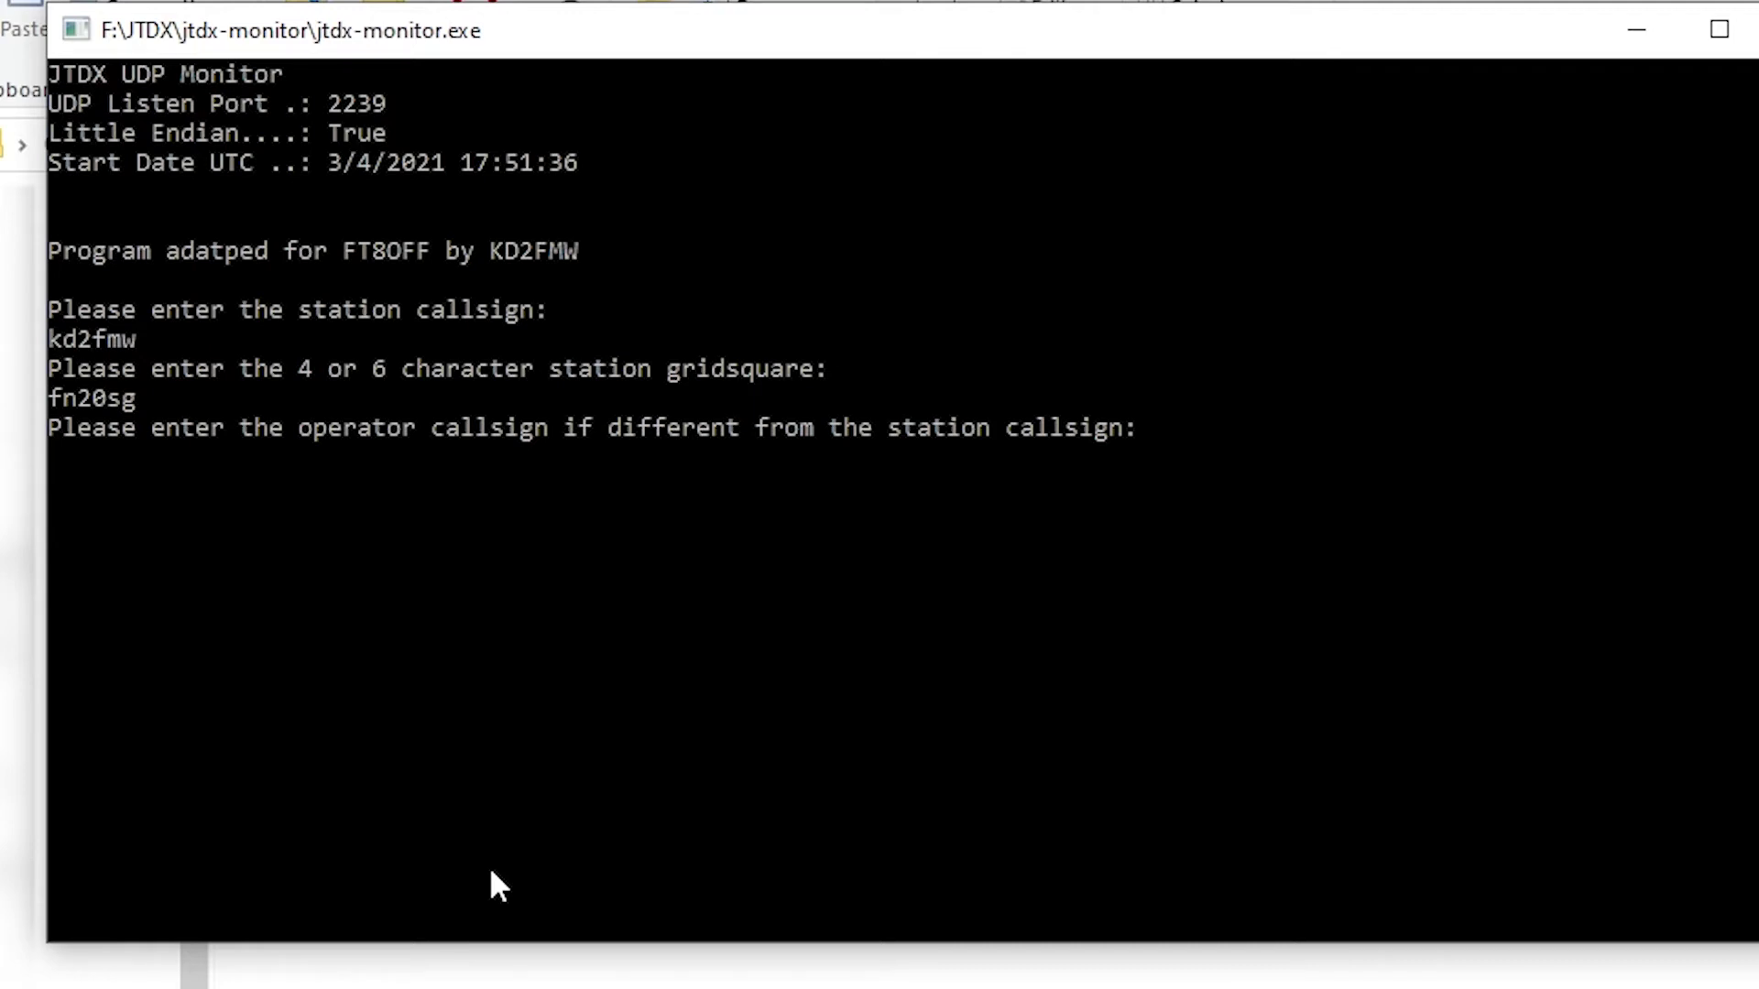
key("Return")
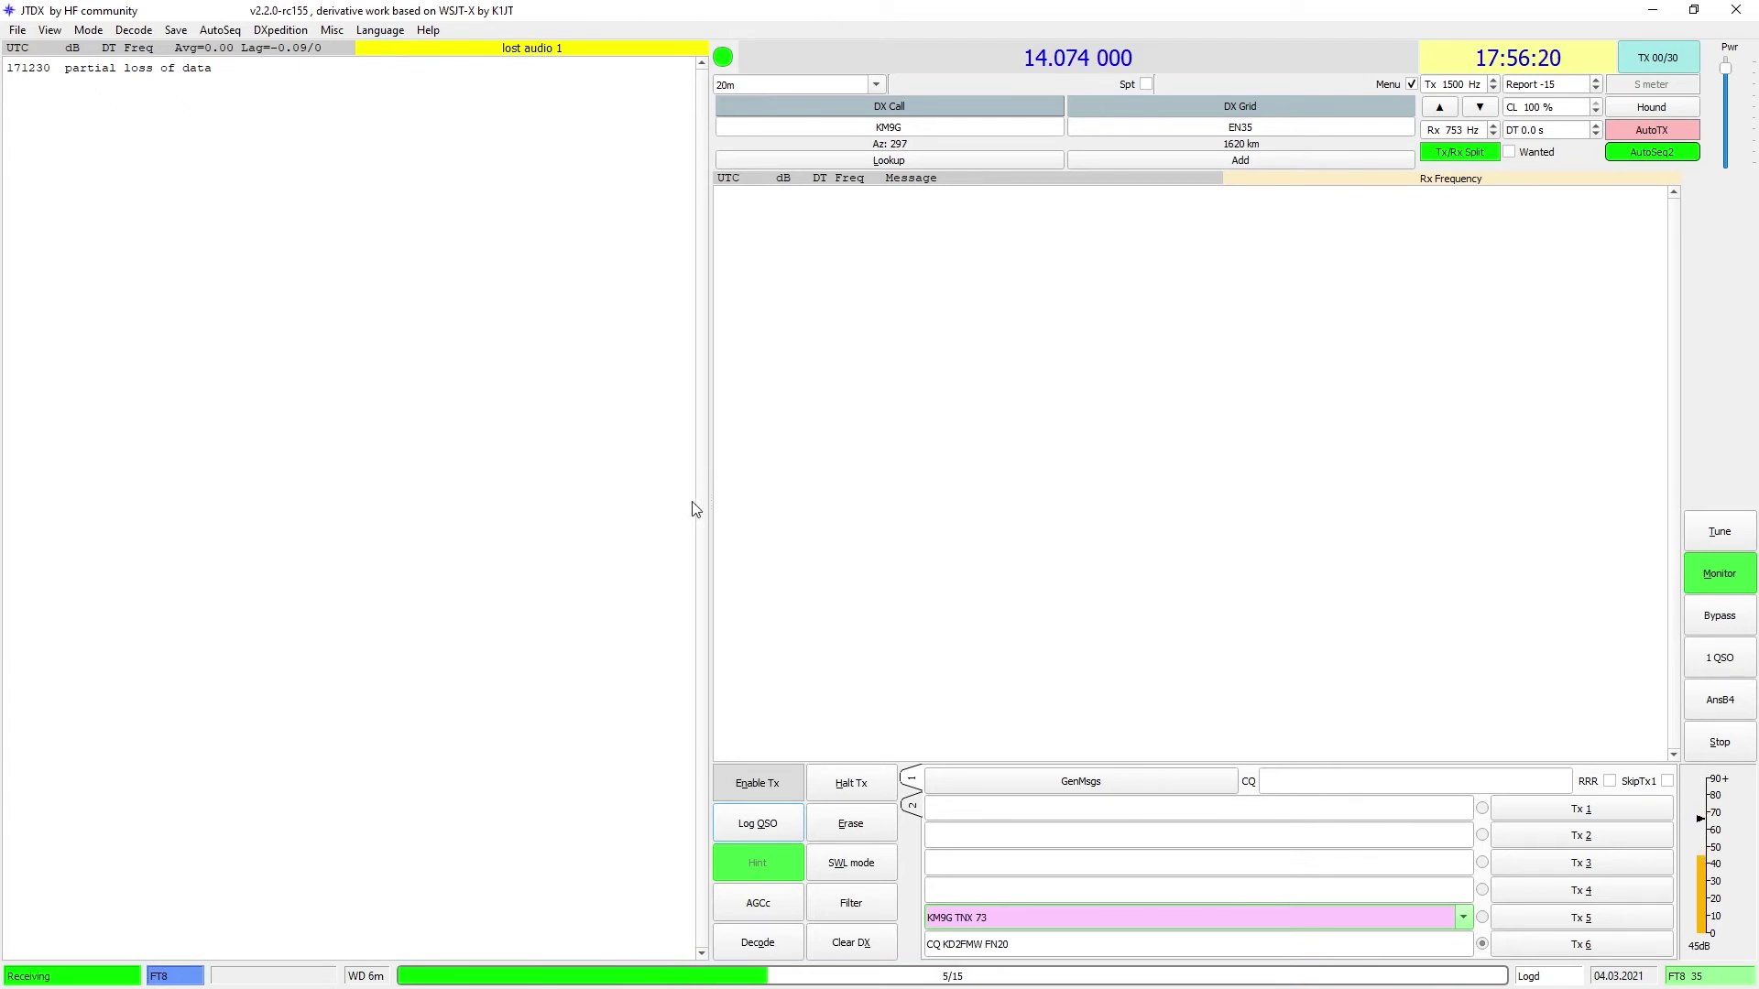
Step: Configure JTDX reporting to send logged QSOs to secondary UDP server 127.0.0.1 on port 2239, and apply the settings
left_click(20, 33)
left_click(78, 223)
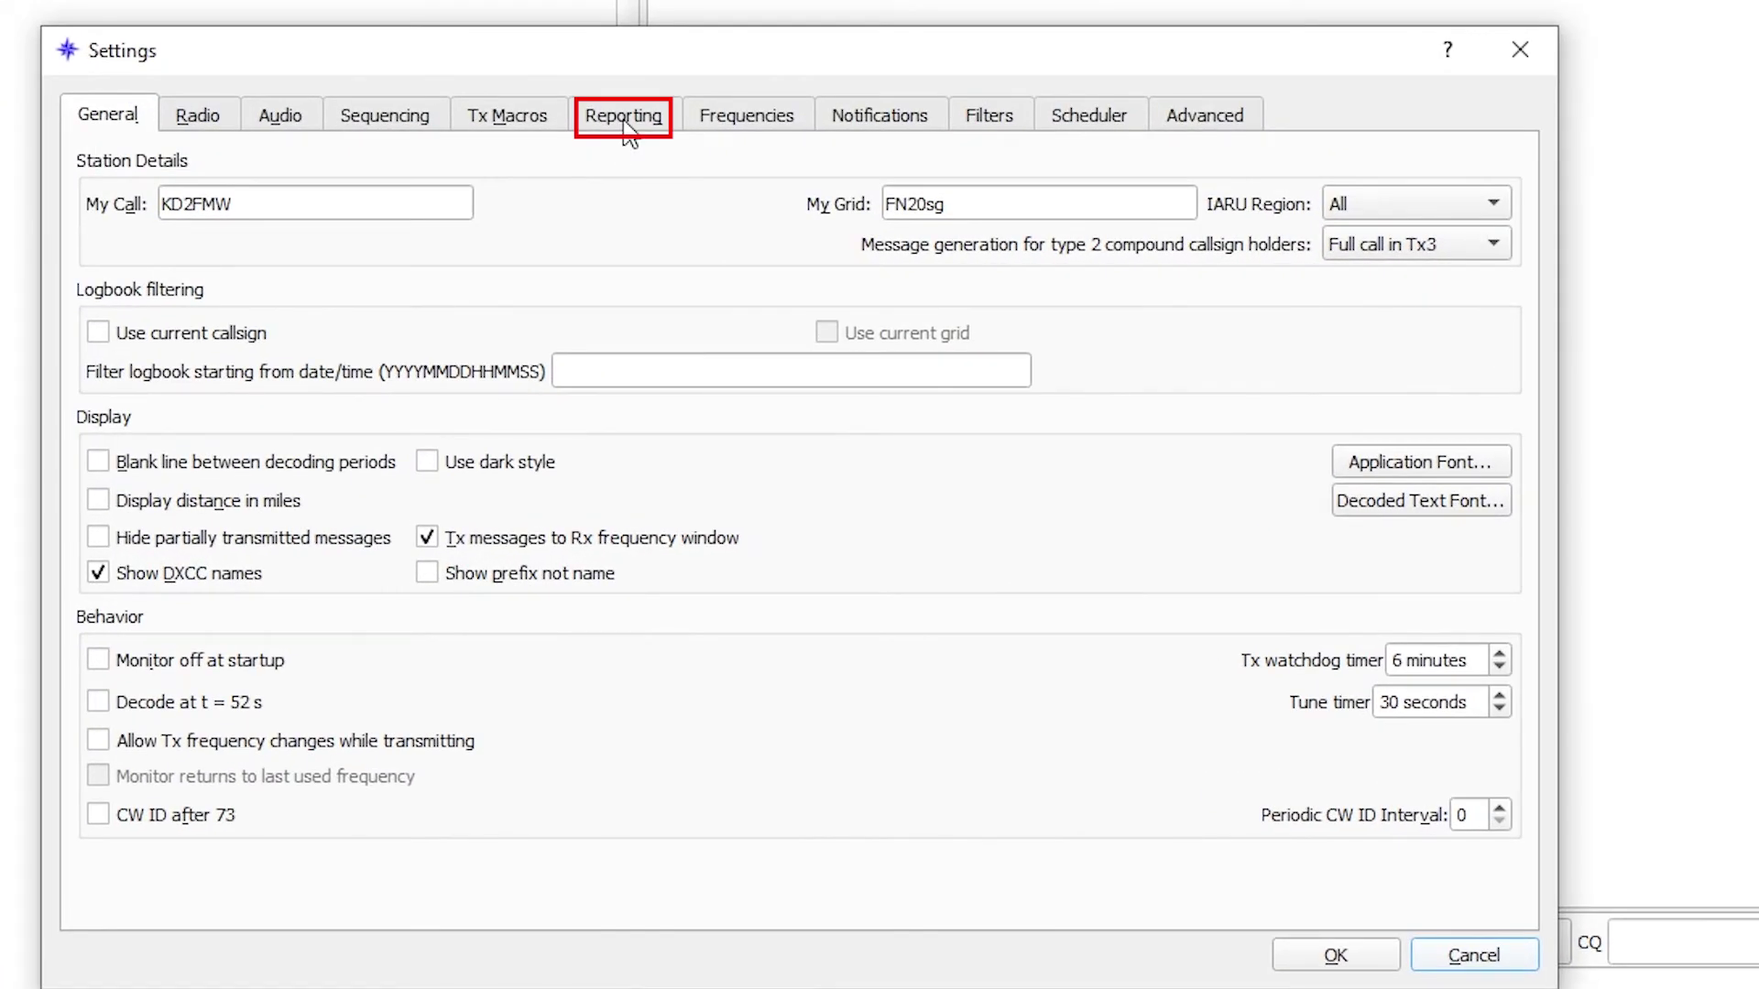
left_click(625, 127)
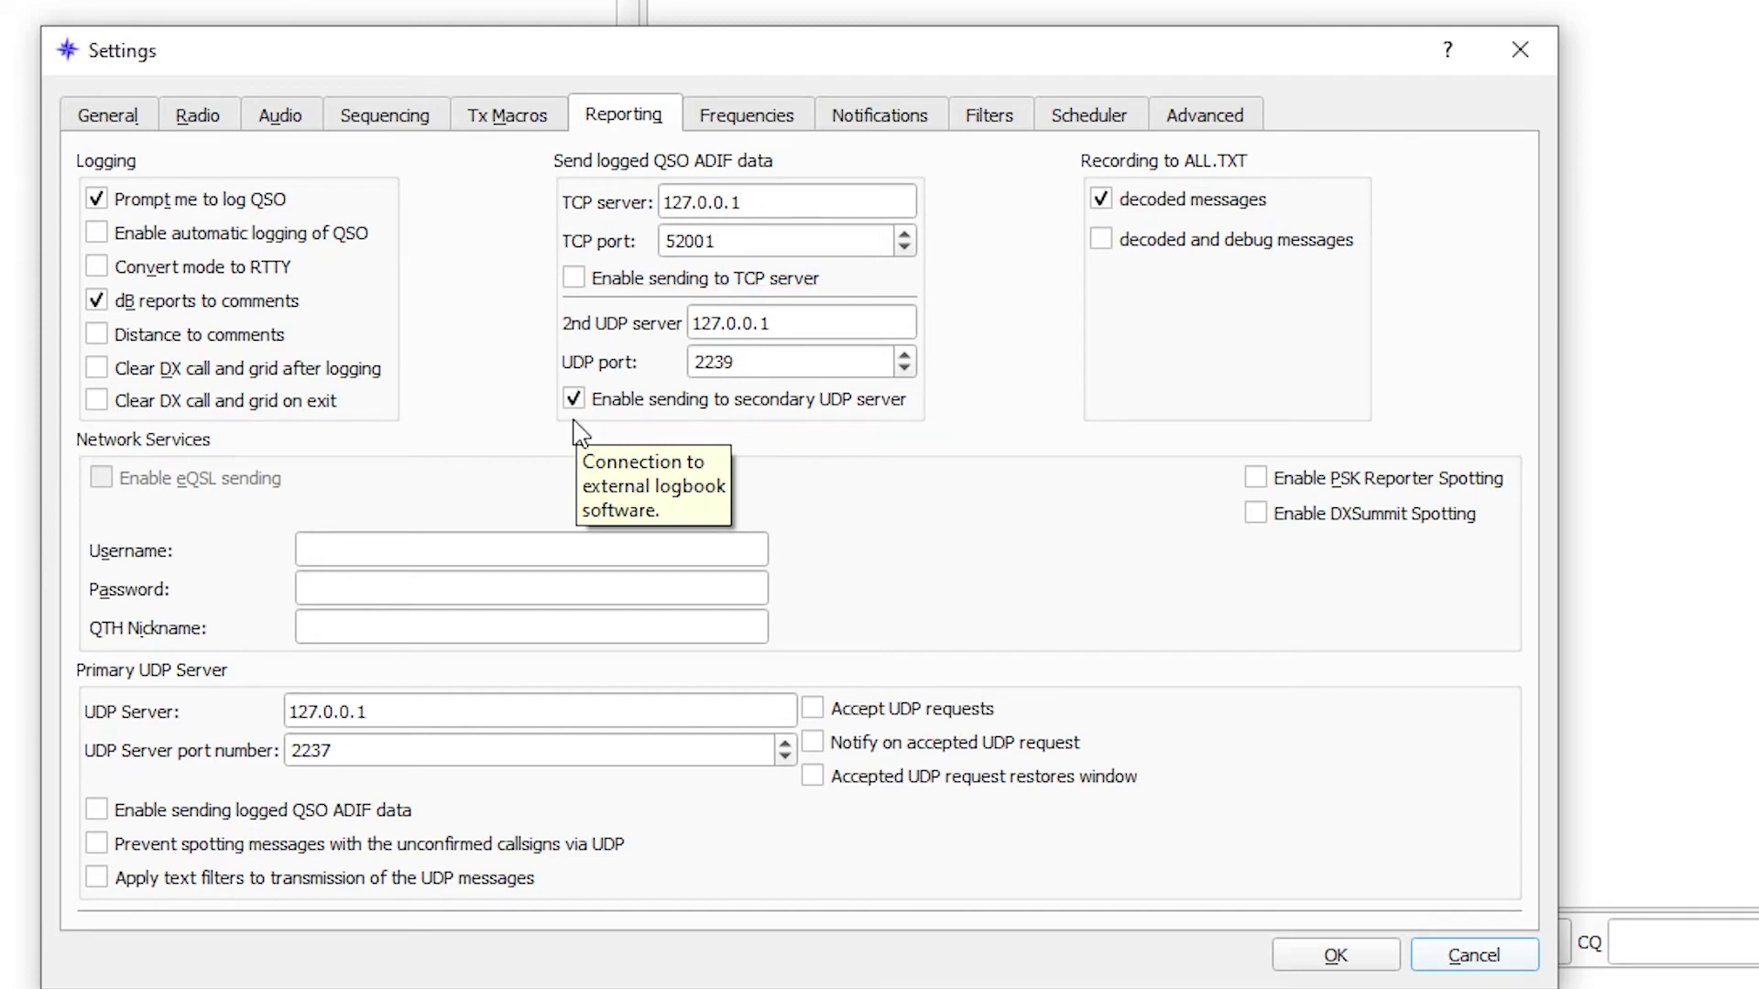
left_click(1337, 955)
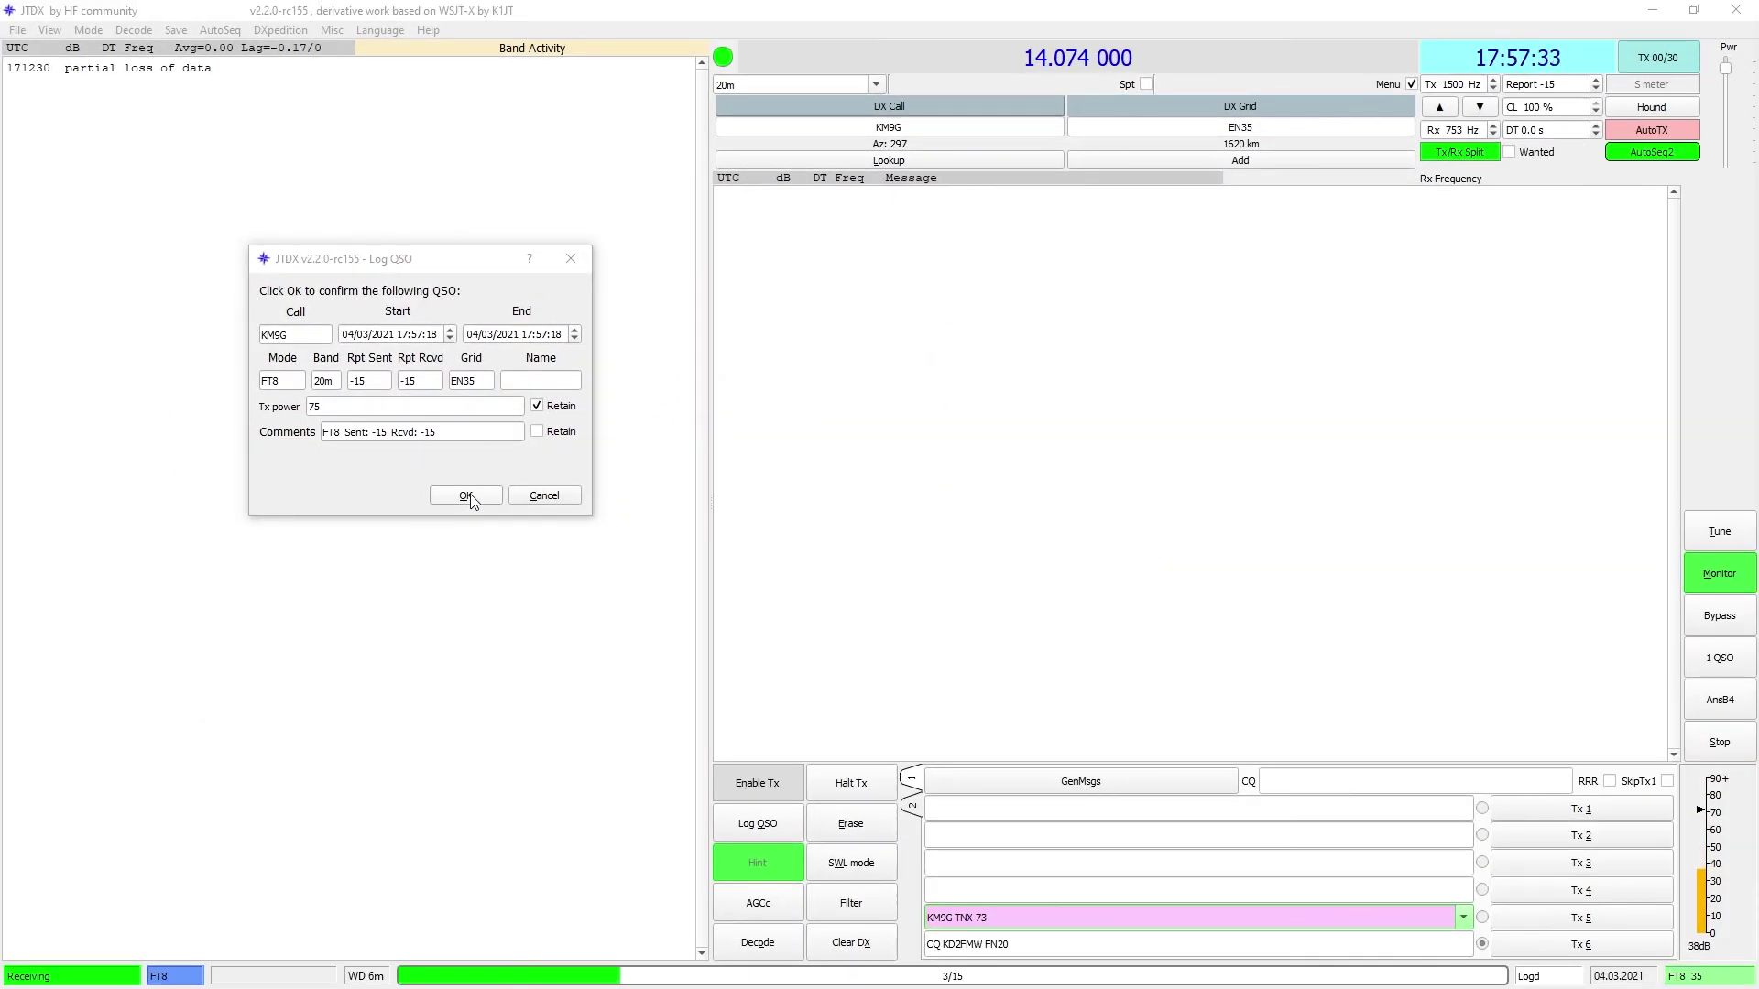
Step: Log the 20m FT8 contact in JTDX and check its received and processed records on FT8OFF's Packet Check page in Chrome
left_click(465, 496)
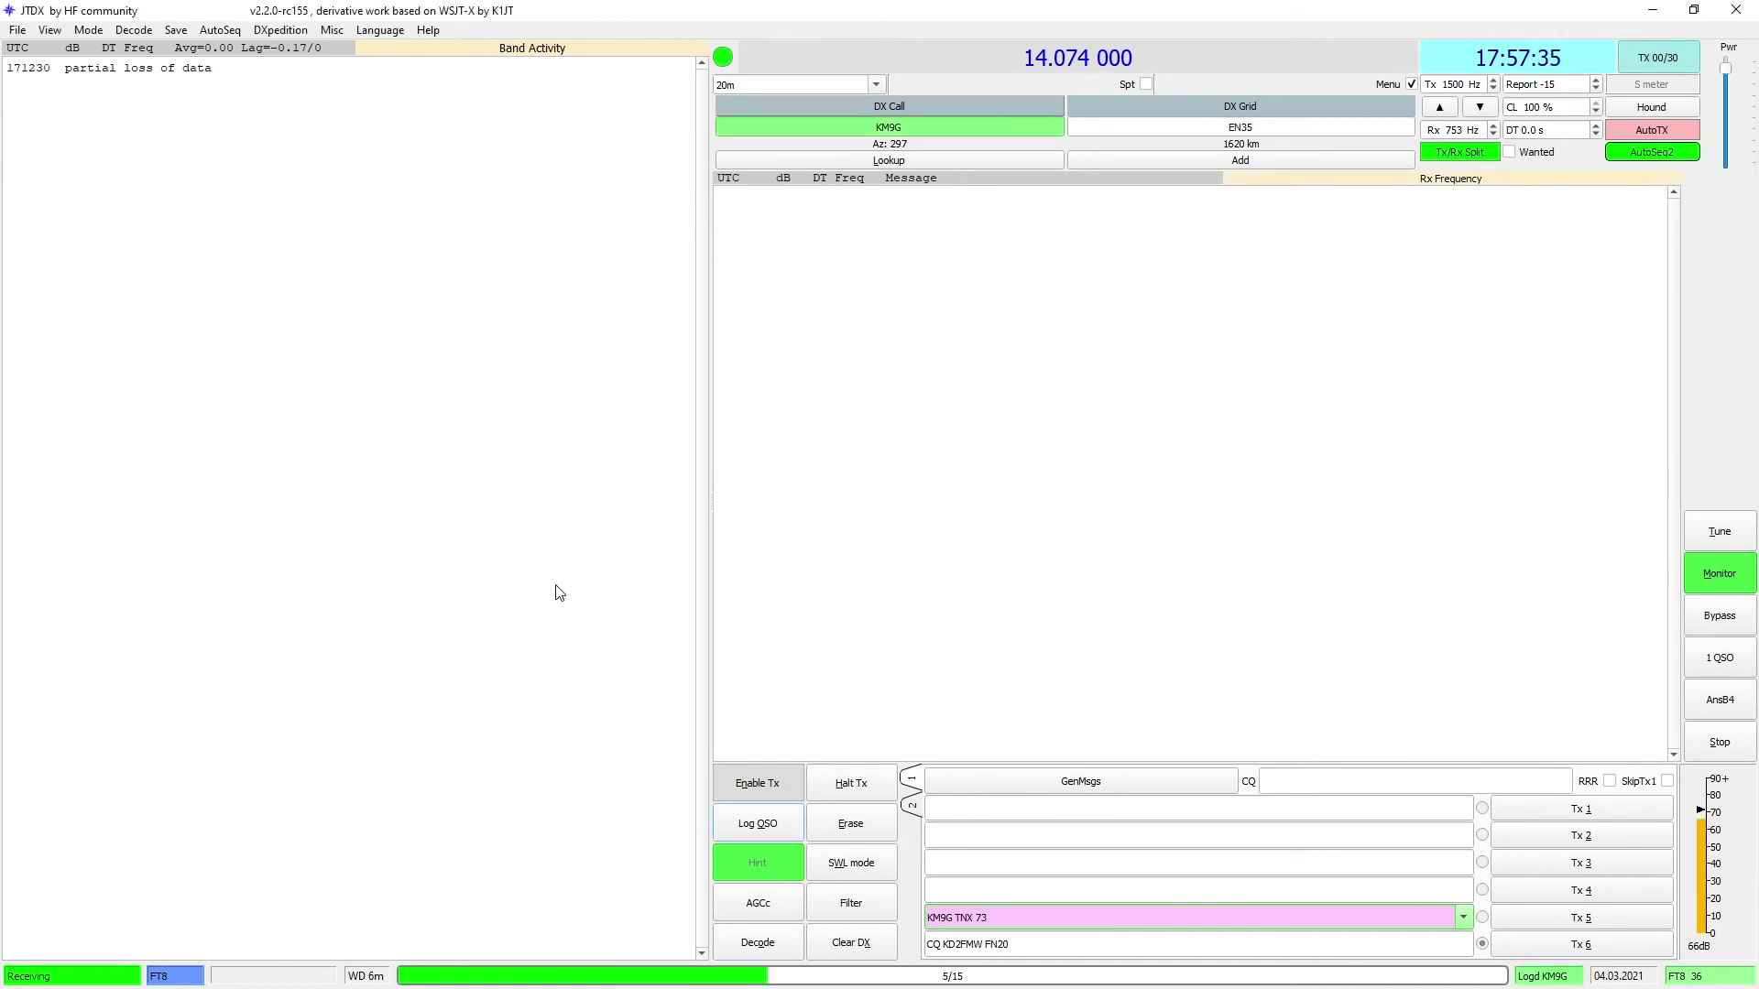
key("alt+Tab")
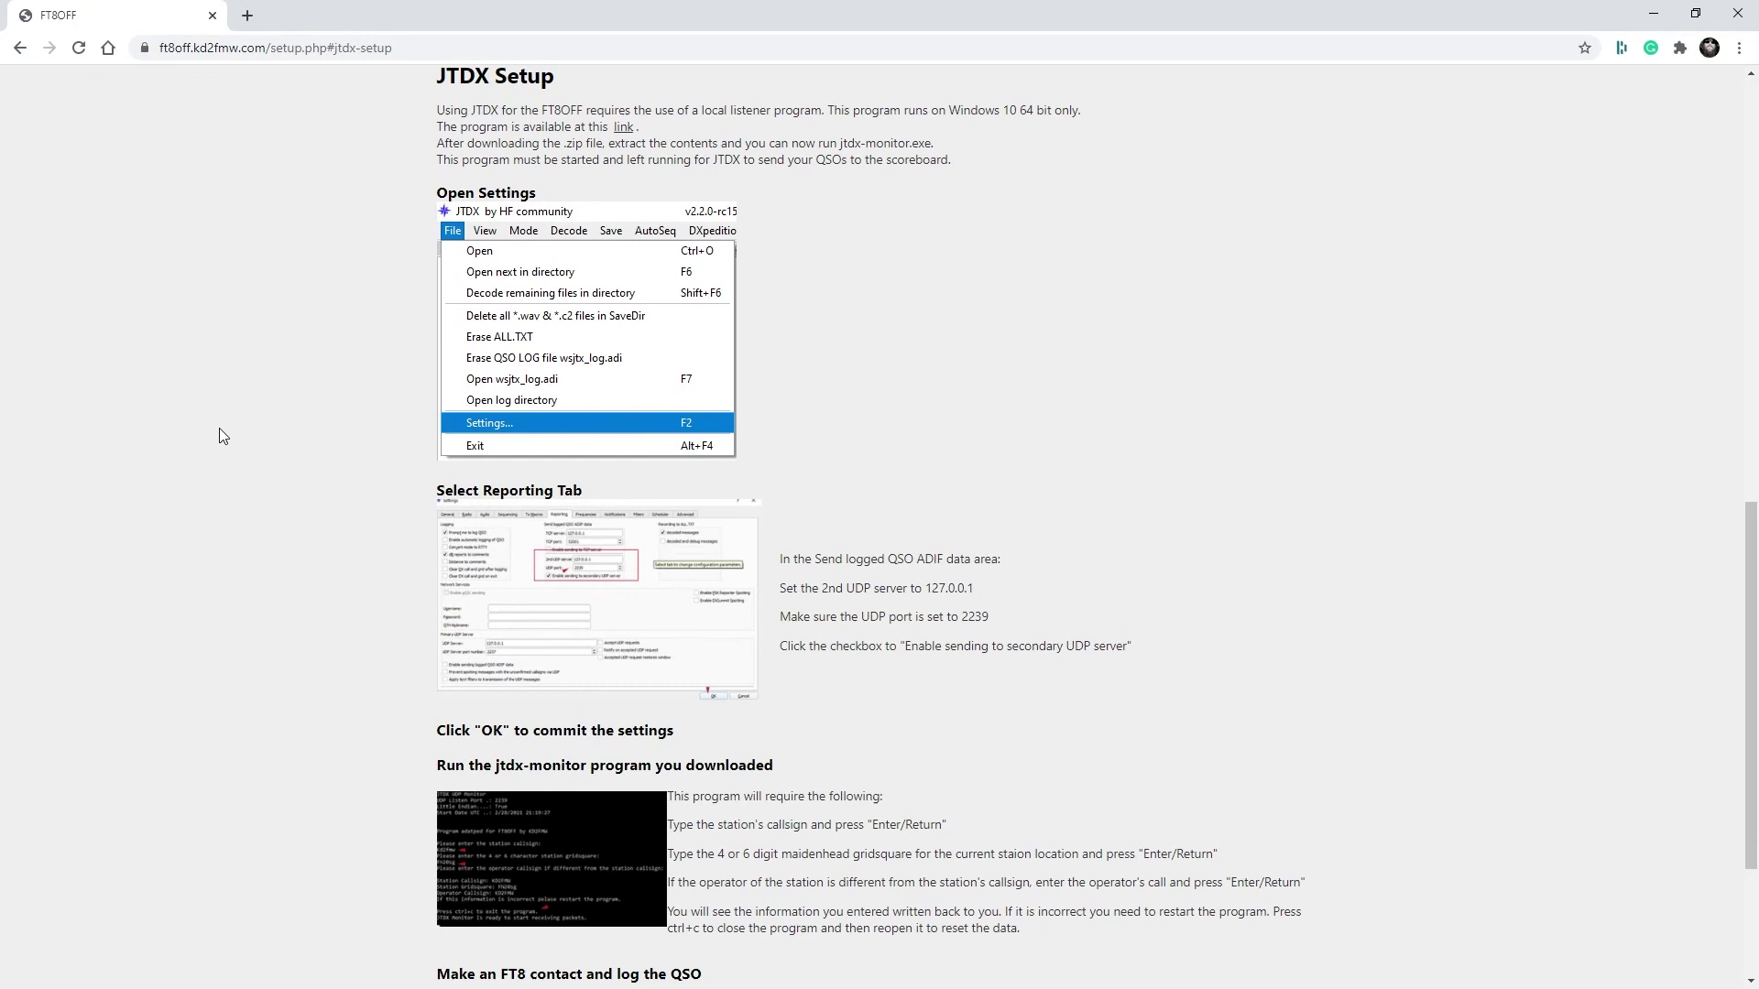
scroll(220, 434, "down", 1)
scroll(219, 435, "down", 2)
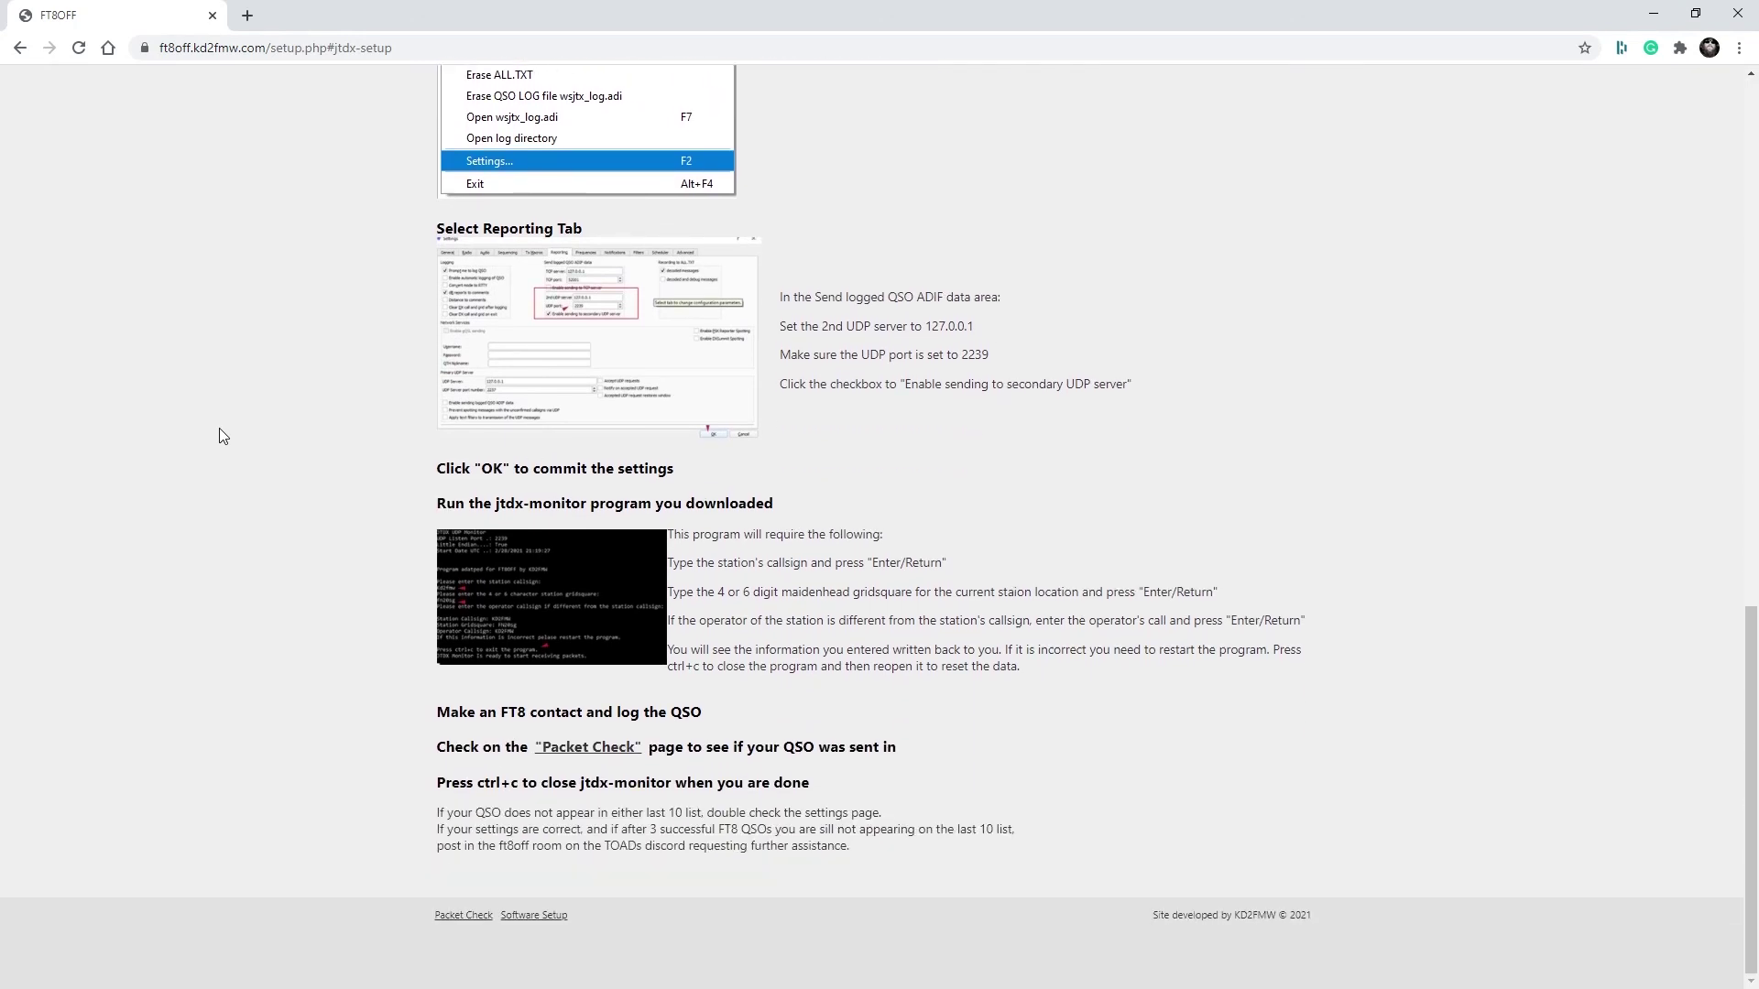
left_click(463, 916)
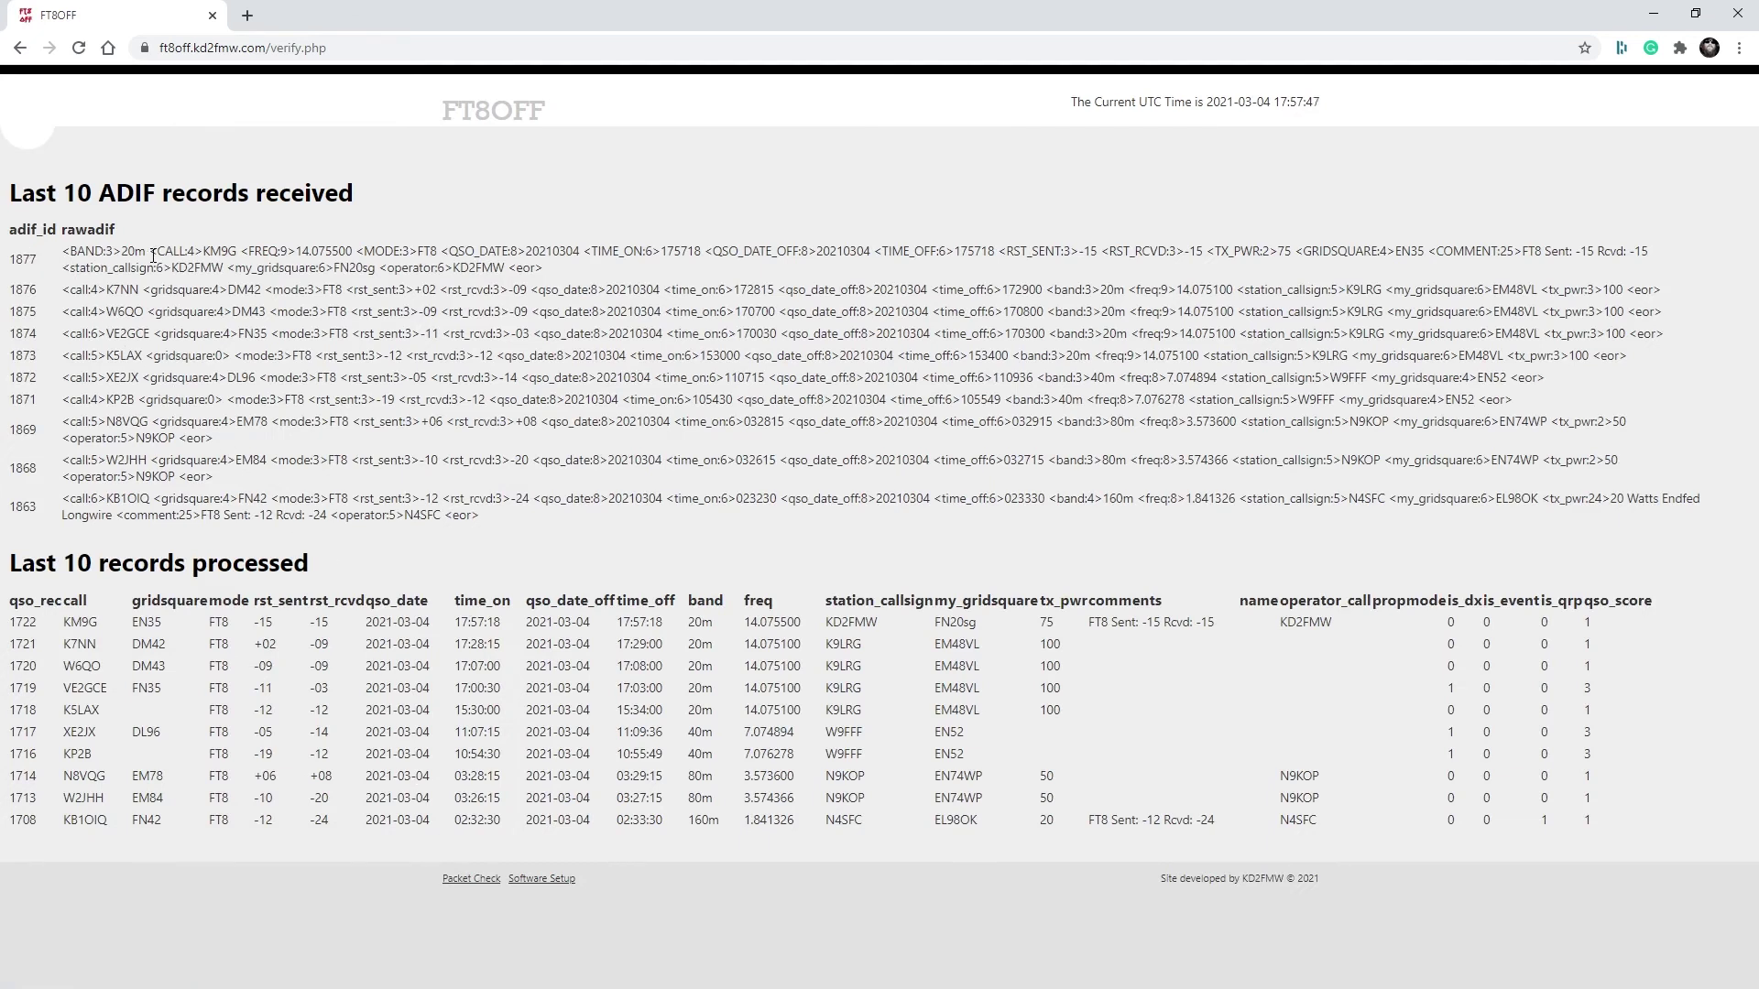
left_click_drag(61, 252, 620, 260)
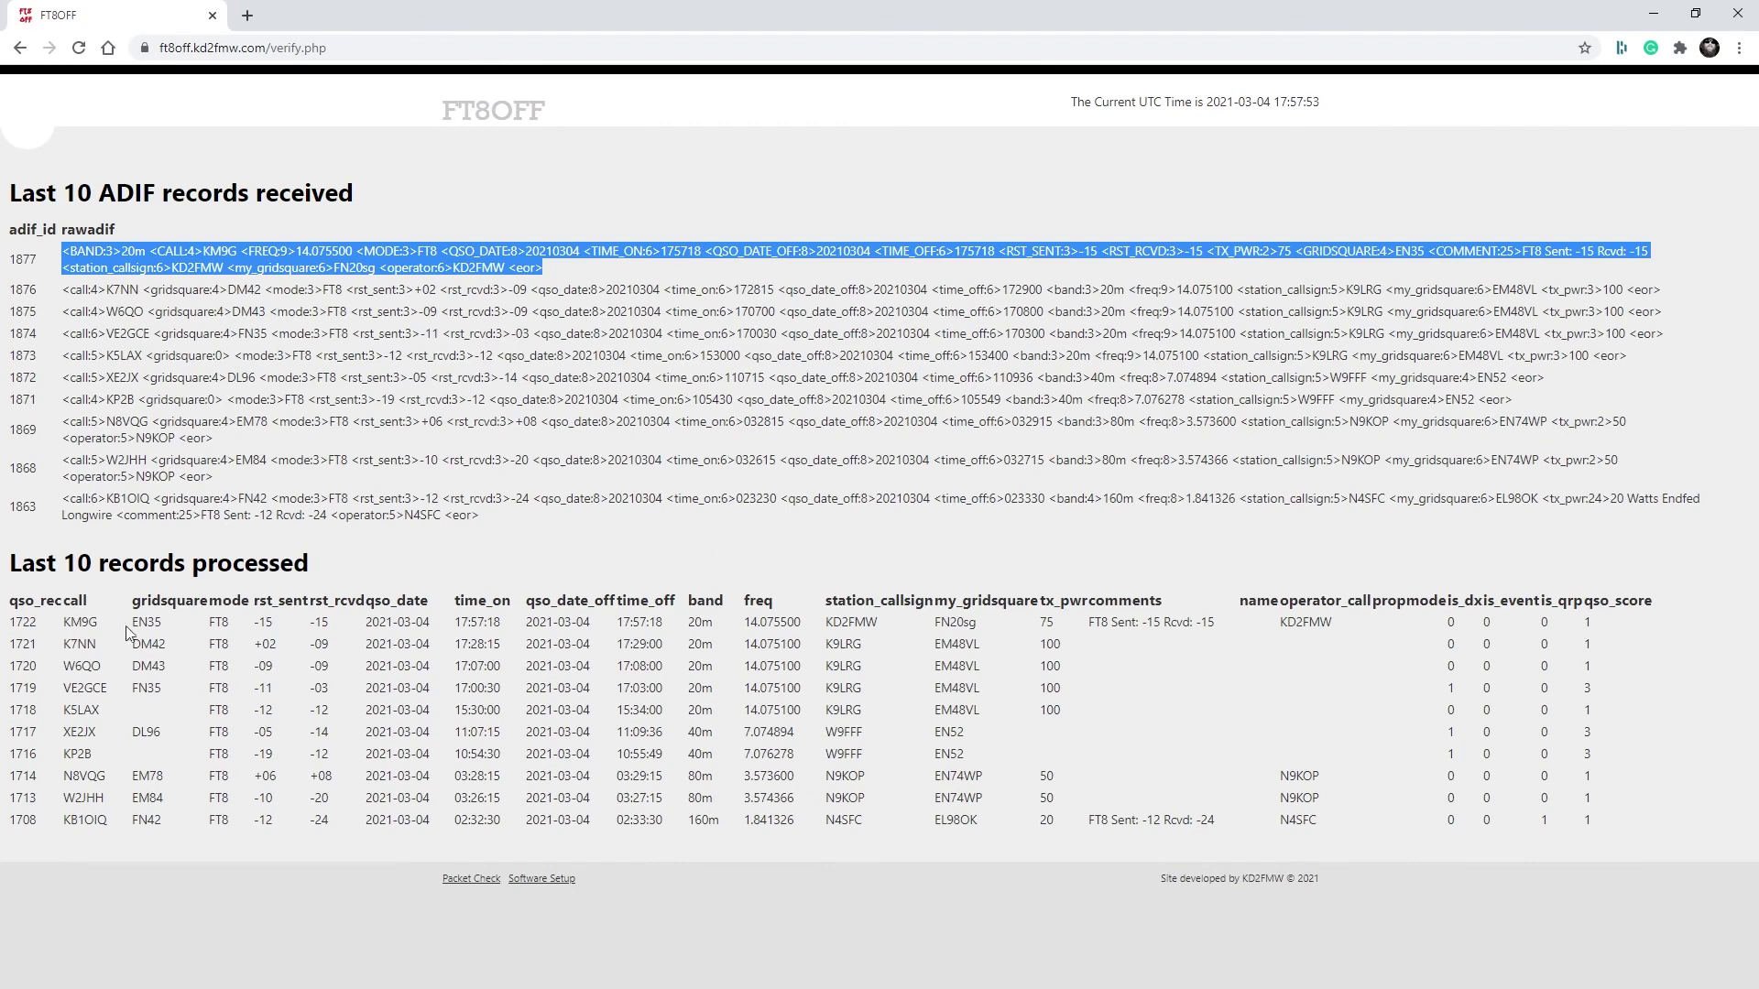
left_click(886, 650)
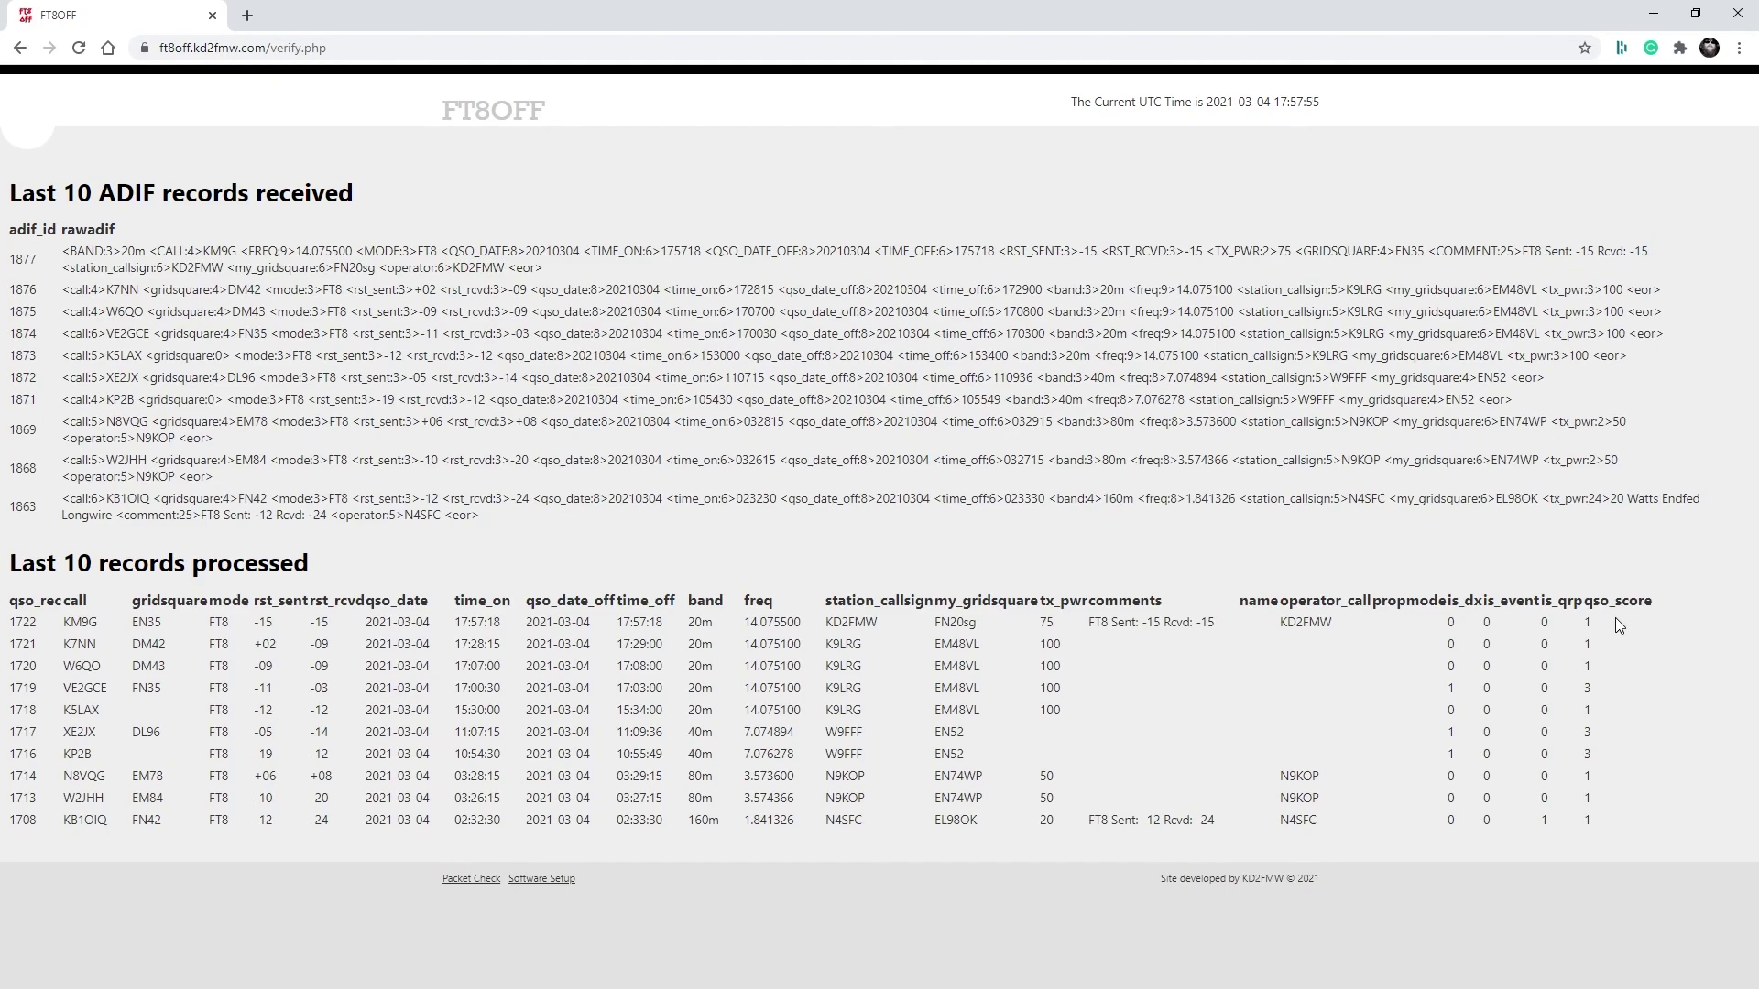